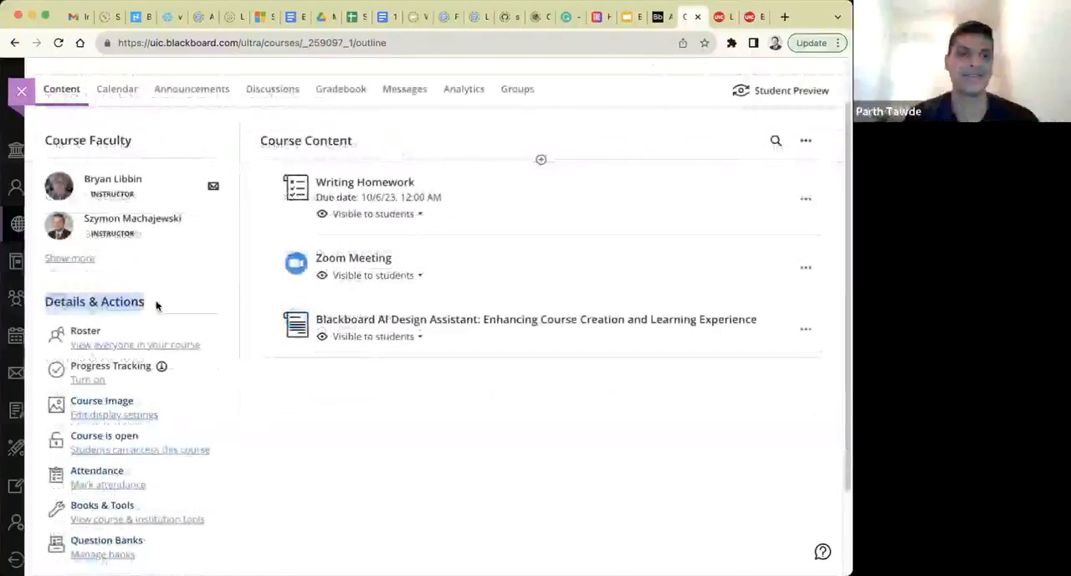
Open the course image's display settings and browse stock images from Unsplash as the source for a replacement image.
scroll(157, 306, up, 1)
scroll(157, 306, down, 1)
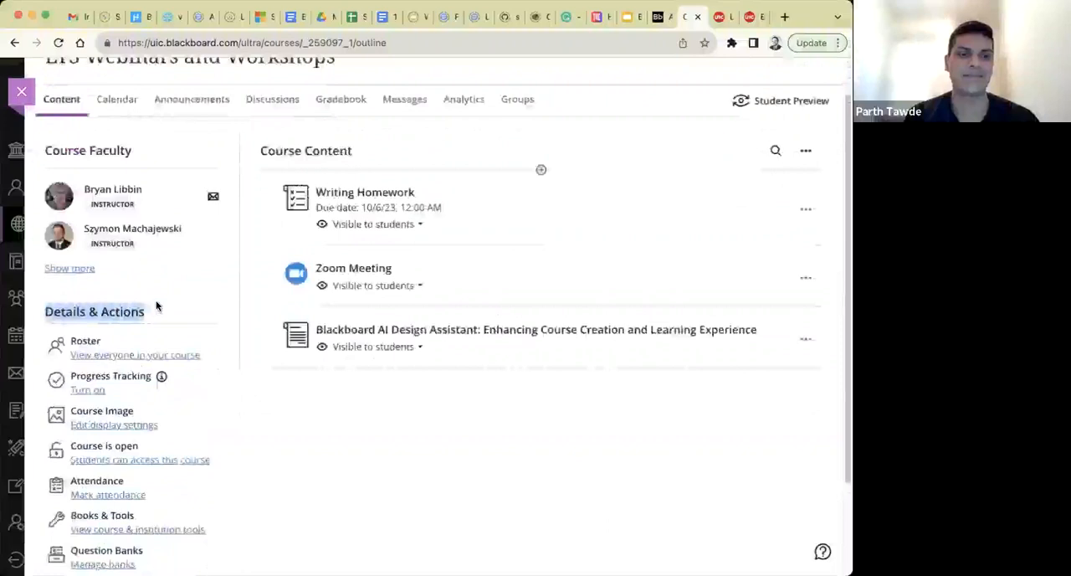
click(90, 423)
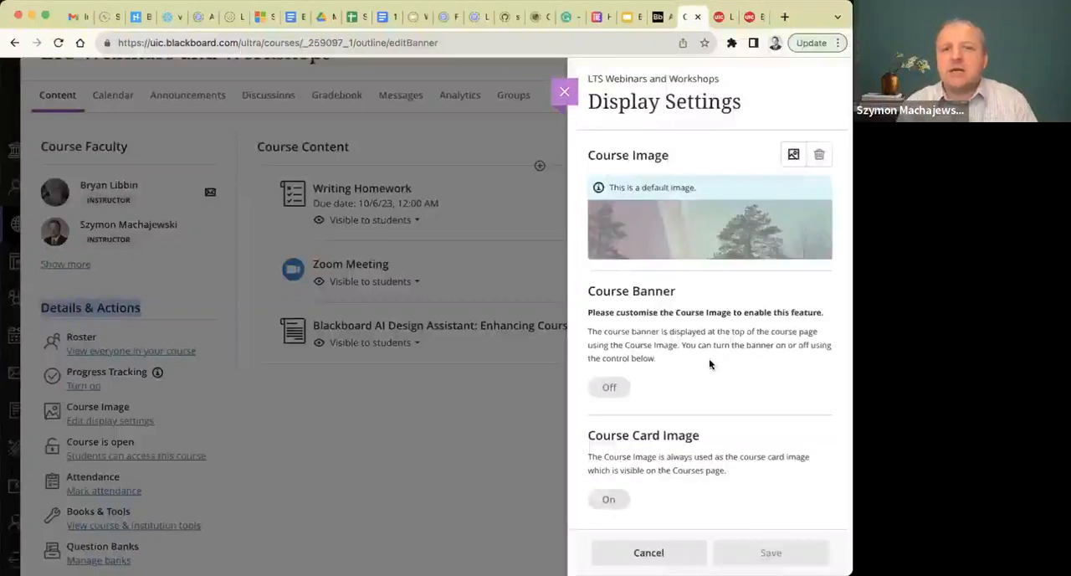
click(793, 155)
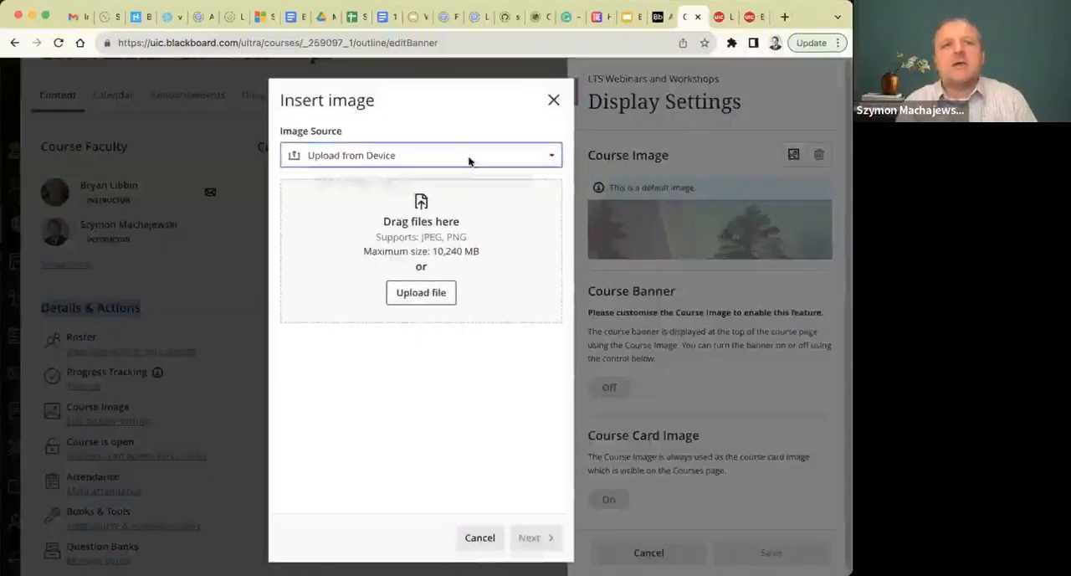
click(468, 159)
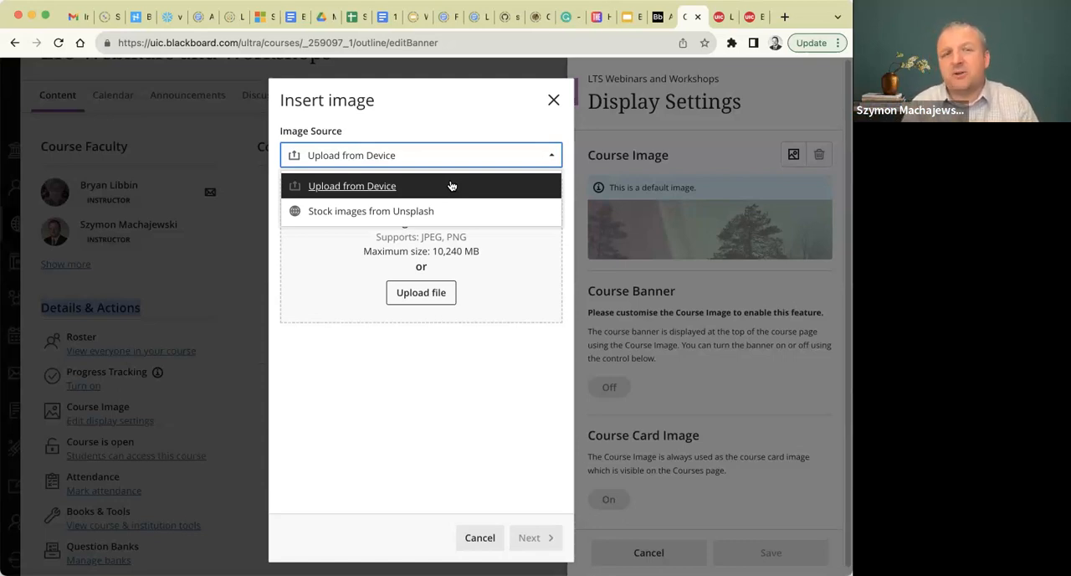
click(327, 214)
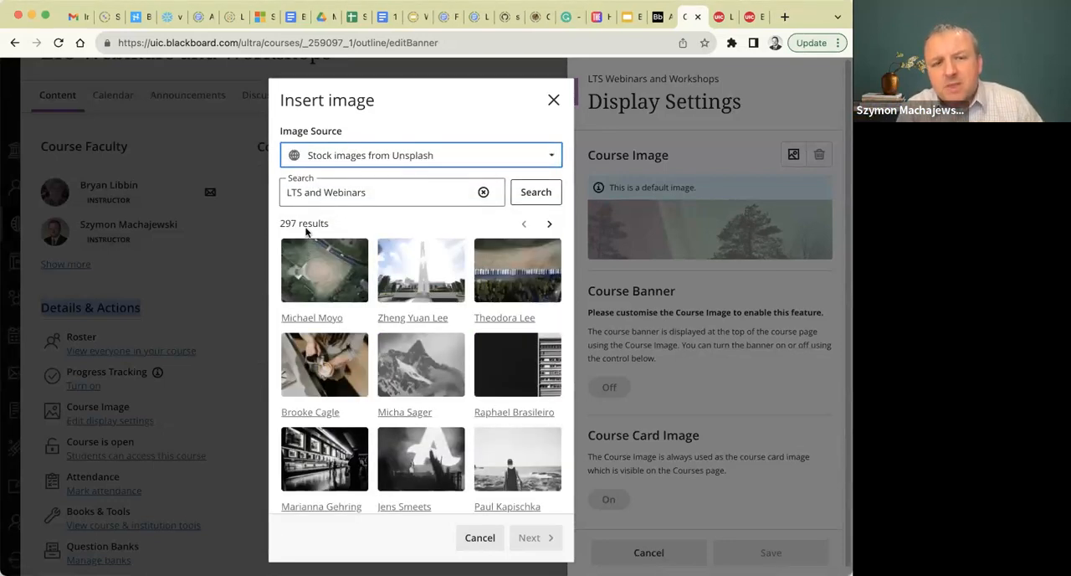
scroll(451, 269, down, 1)
scroll(451, 269, up, 1)
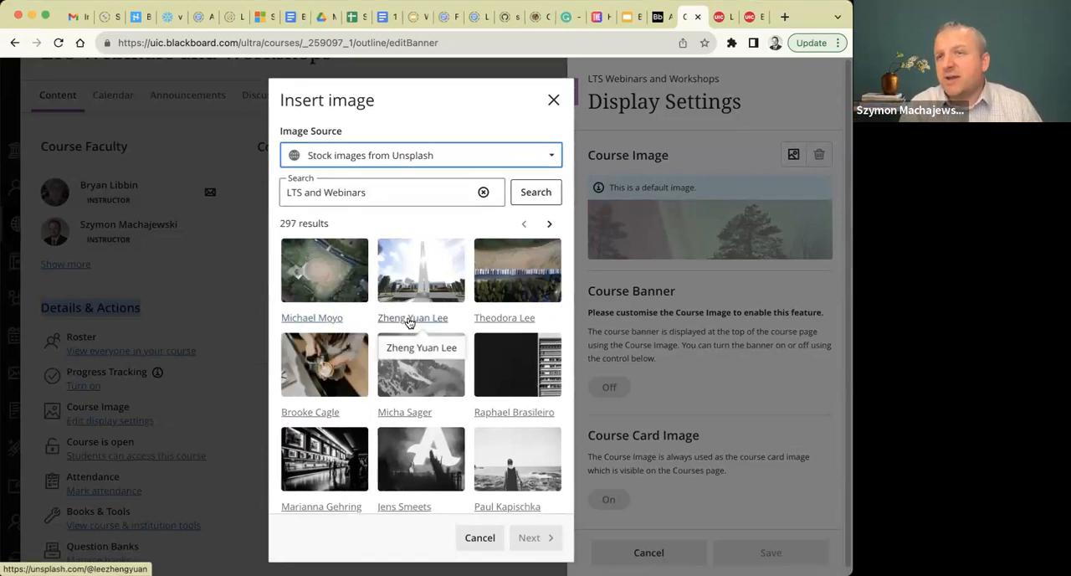
Search the Unsplash stock images for "Python Programming".
triple_click(376, 190)
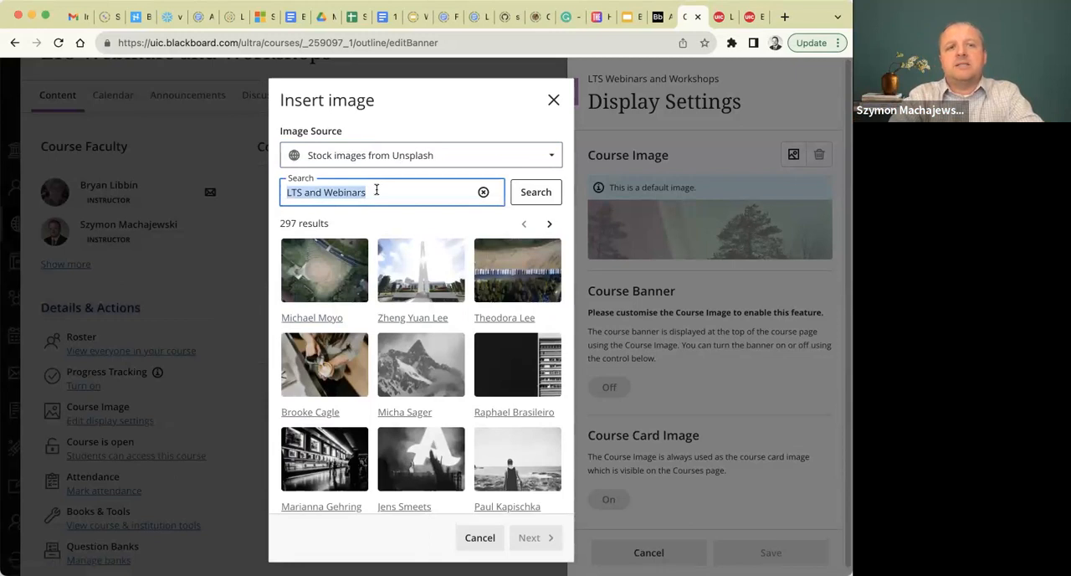
text(Python)
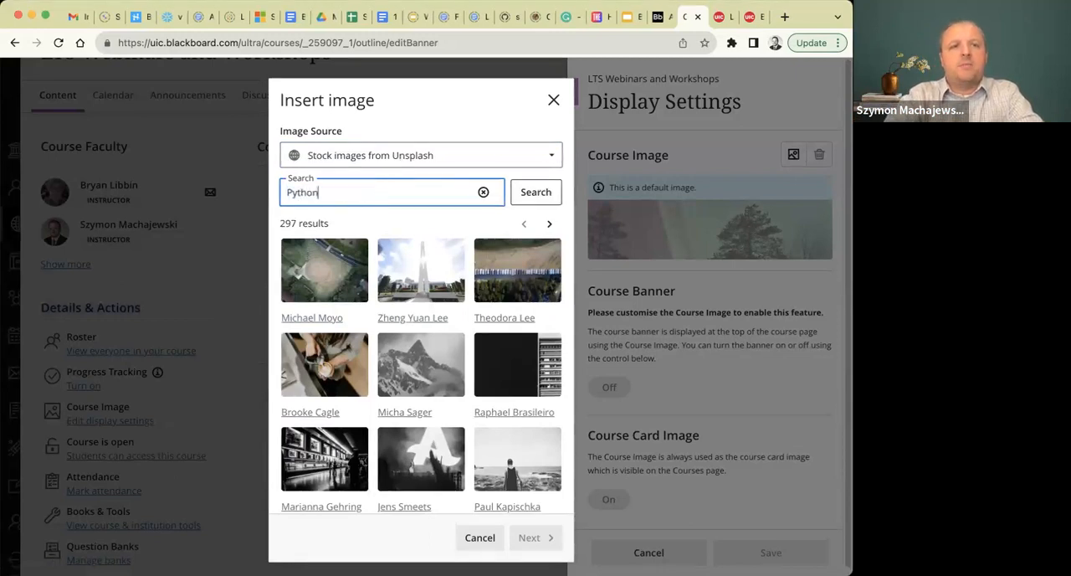
text( Program)
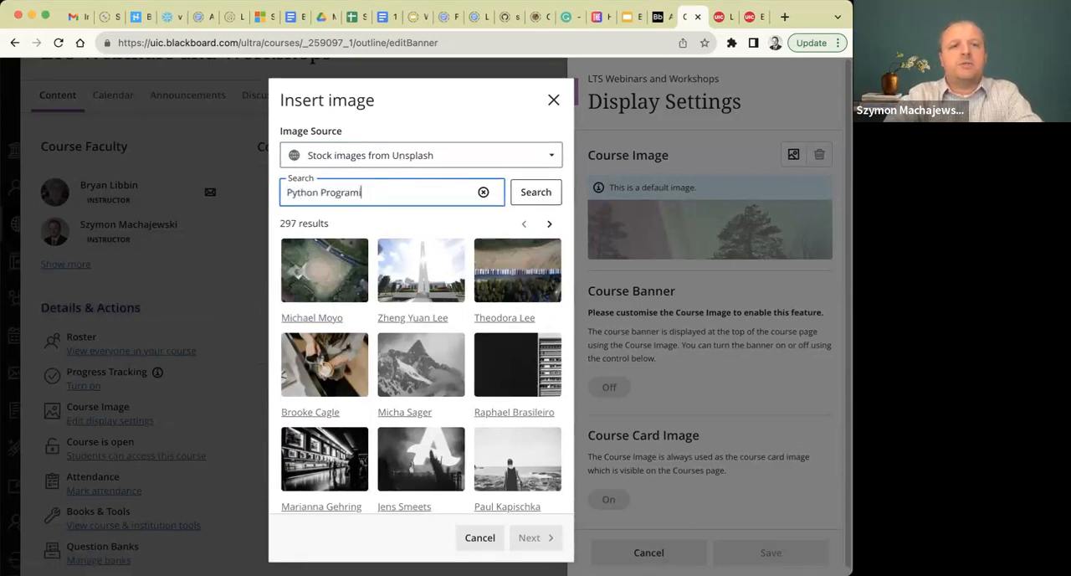
text(ming)
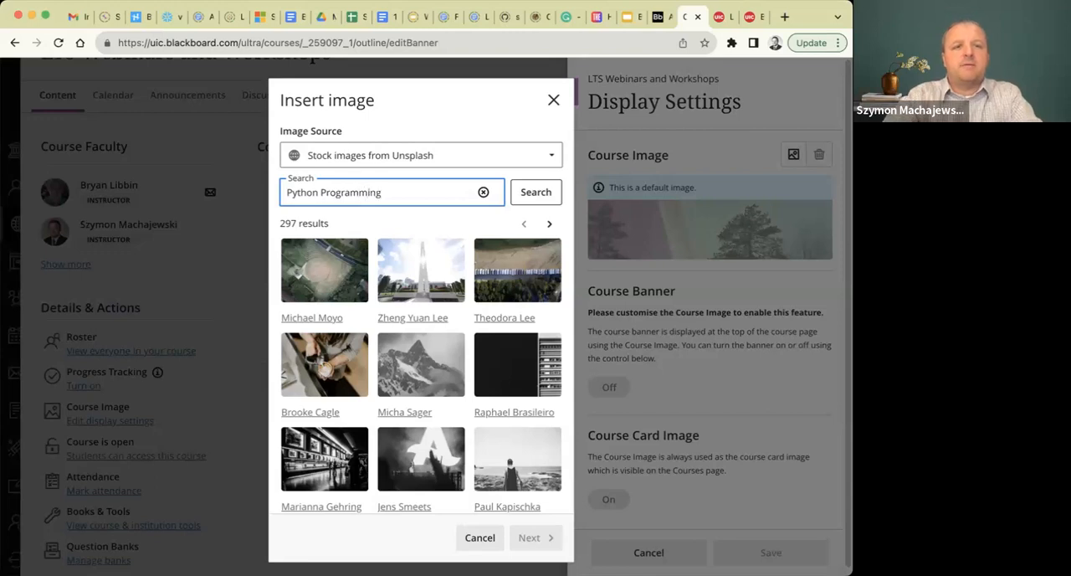
click(546, 196)
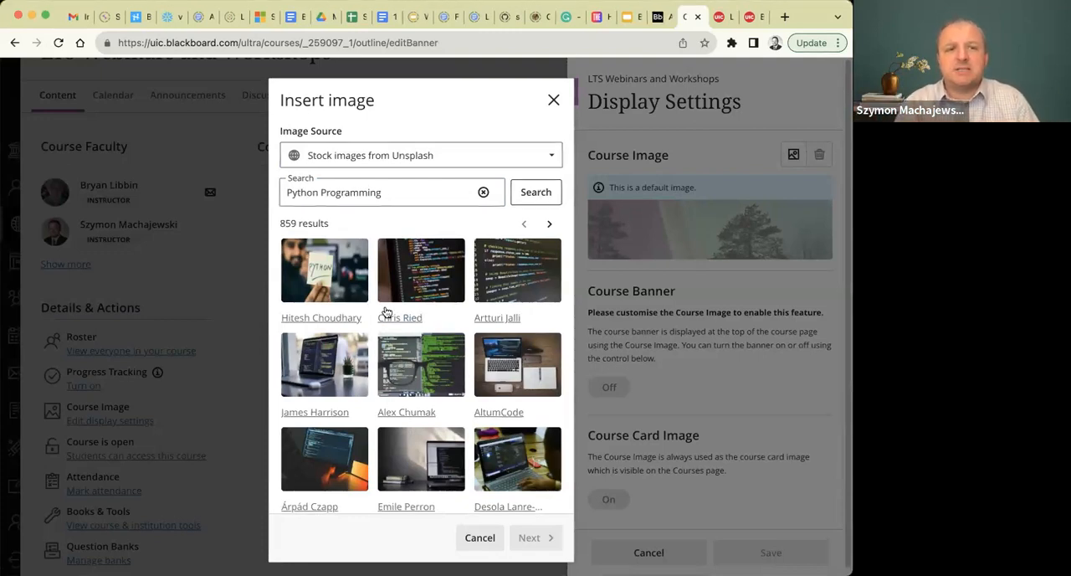
Set the photo of the handwritten "PYTHON" note as the course image, shifting it slightly down in the crop frame, and save the display settings.
click(319, 263)
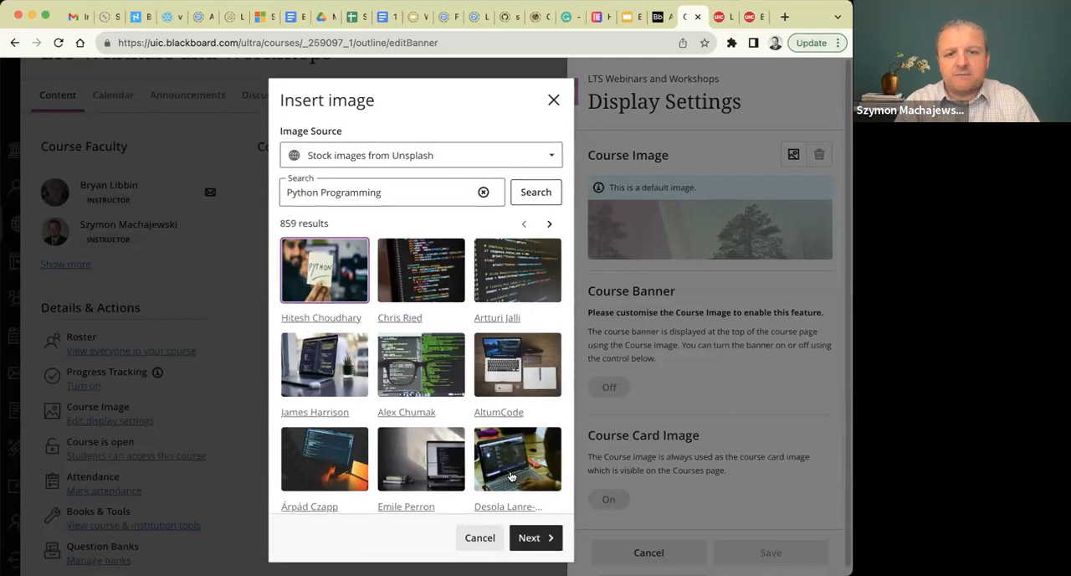
click(535, 537)
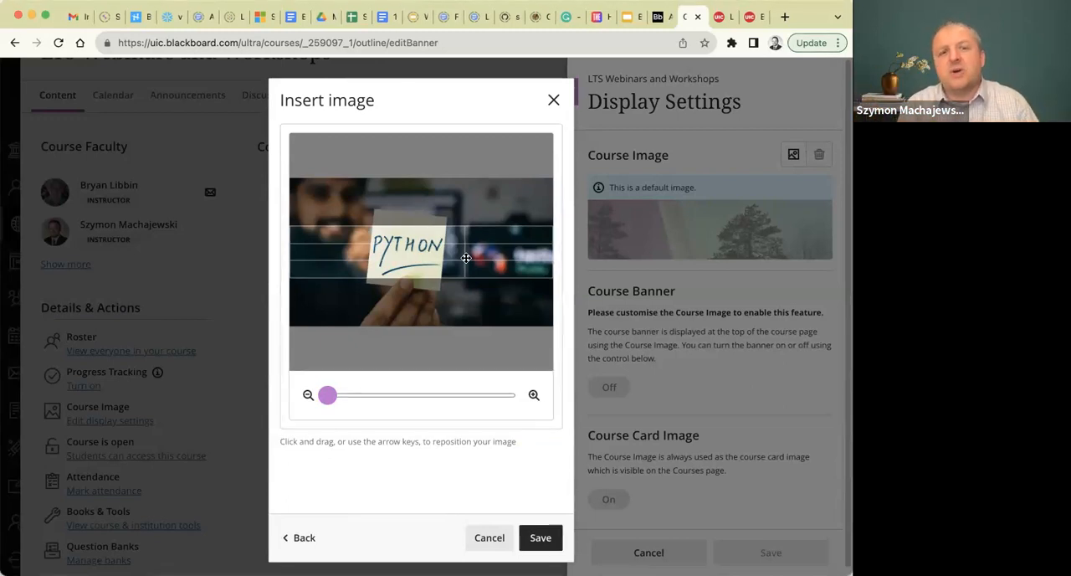
drag(328, 395, 272, 379)
drag(412, 303, 411, 323)
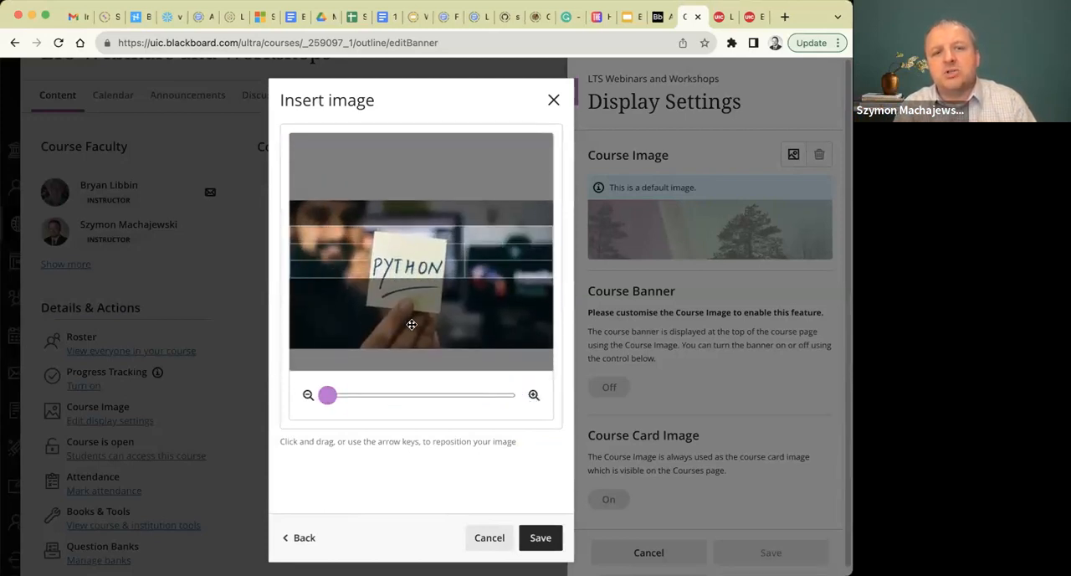
click(540, 537)
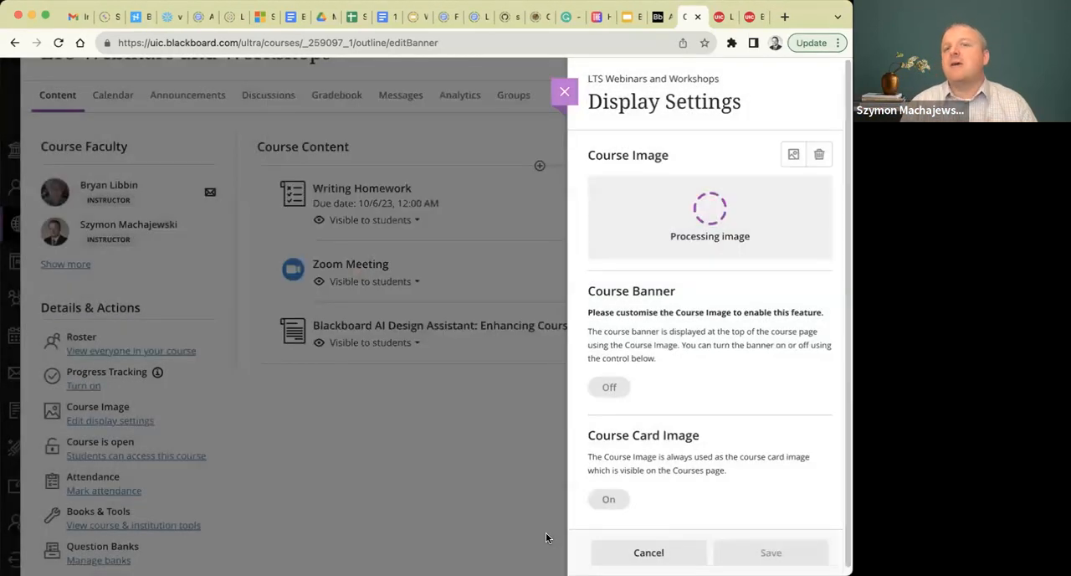
click(778, 549)
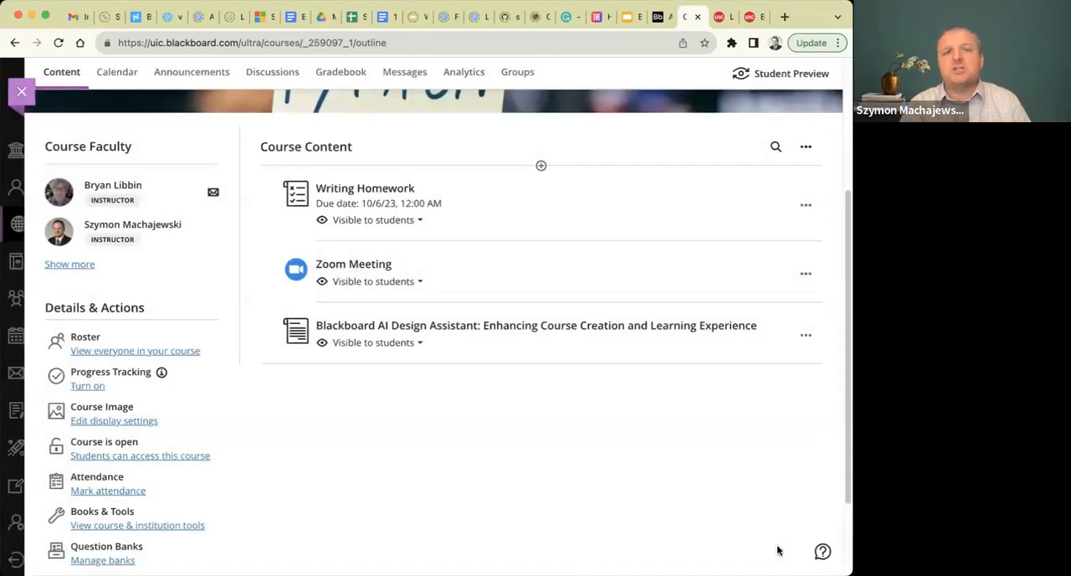
scroll(778, 549, up, 5)
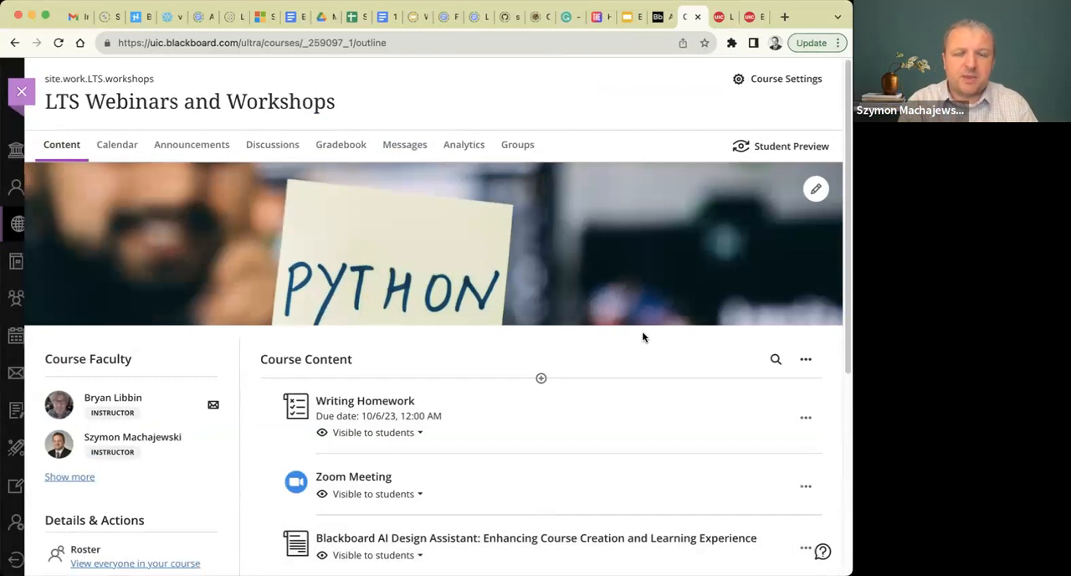
Start auto-generating learning modules below the last course content item and look through the initial suggestions.
scroll(642, 336, down, 2)
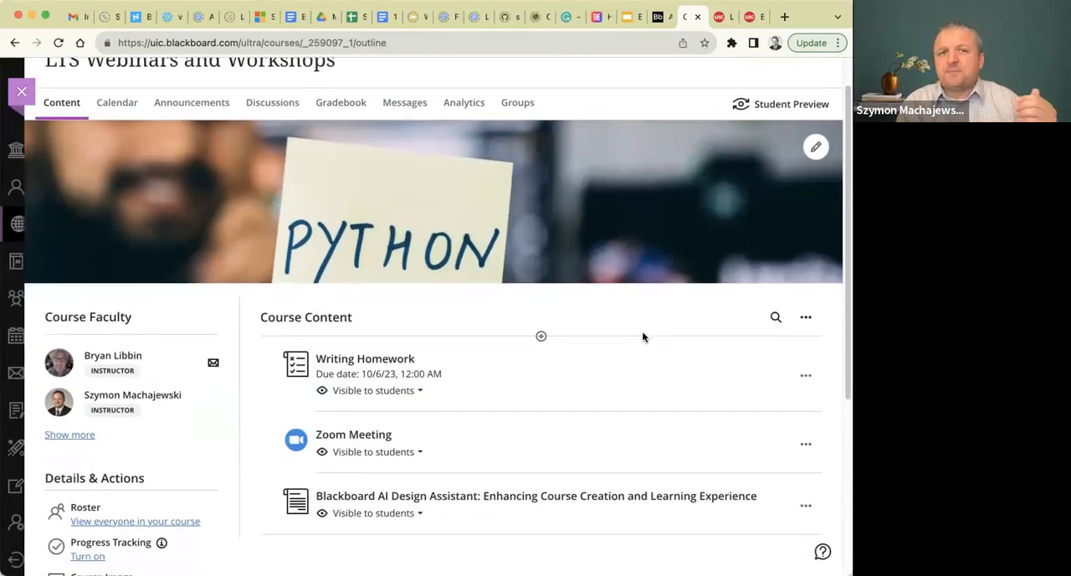
scroll(642, 337, down, 5)
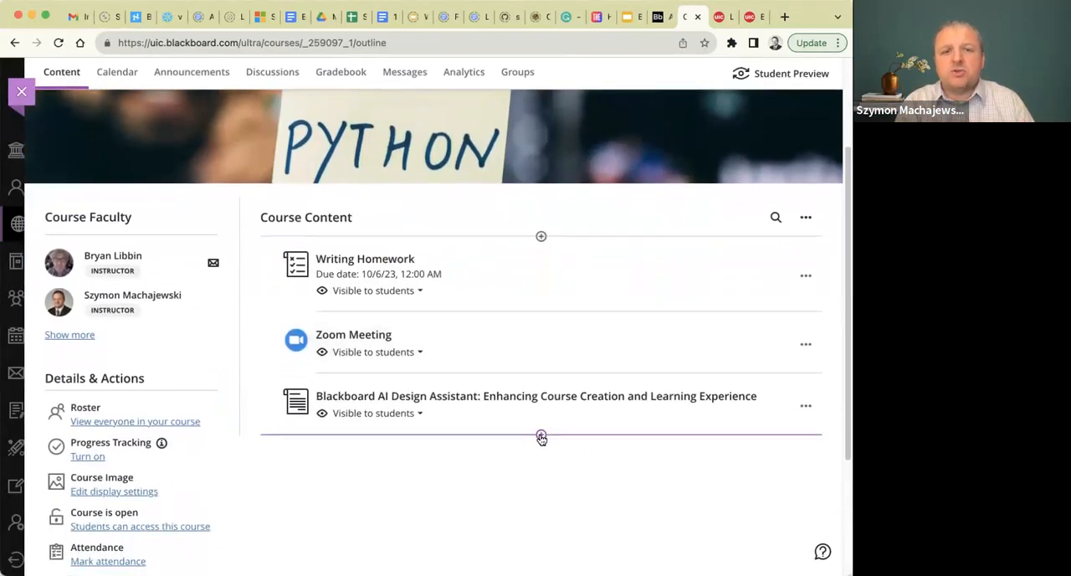
click(541, 436)
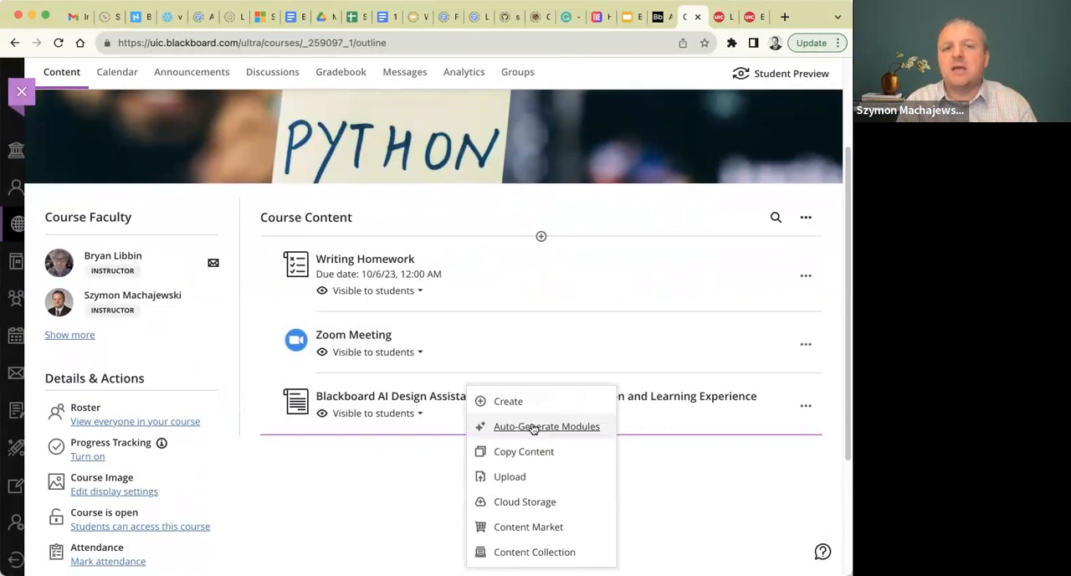
click(532, 427)
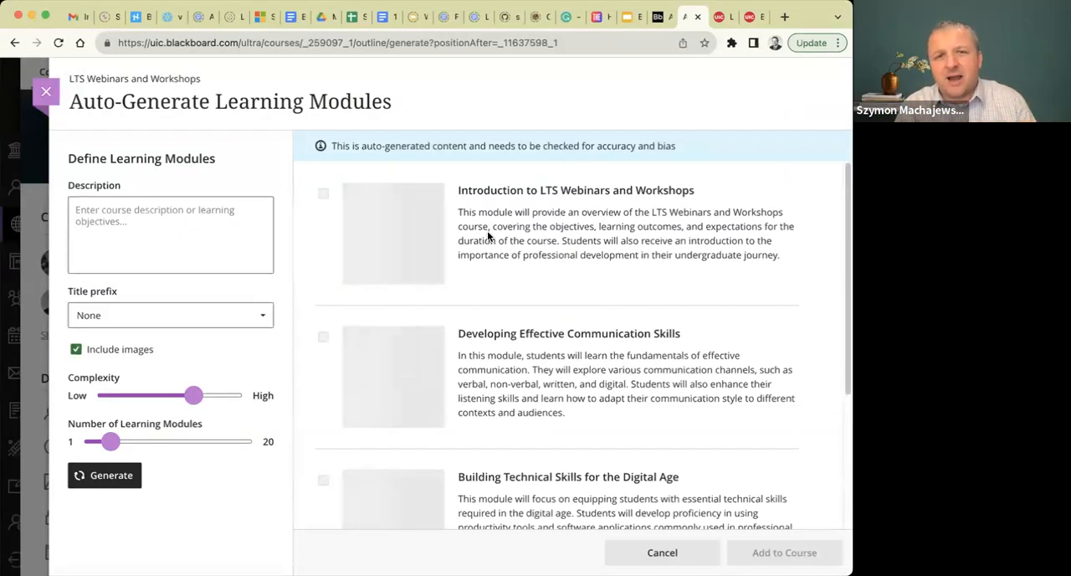
scroll(487, 236, down, 5)
scroll(488, 236, up, 5)
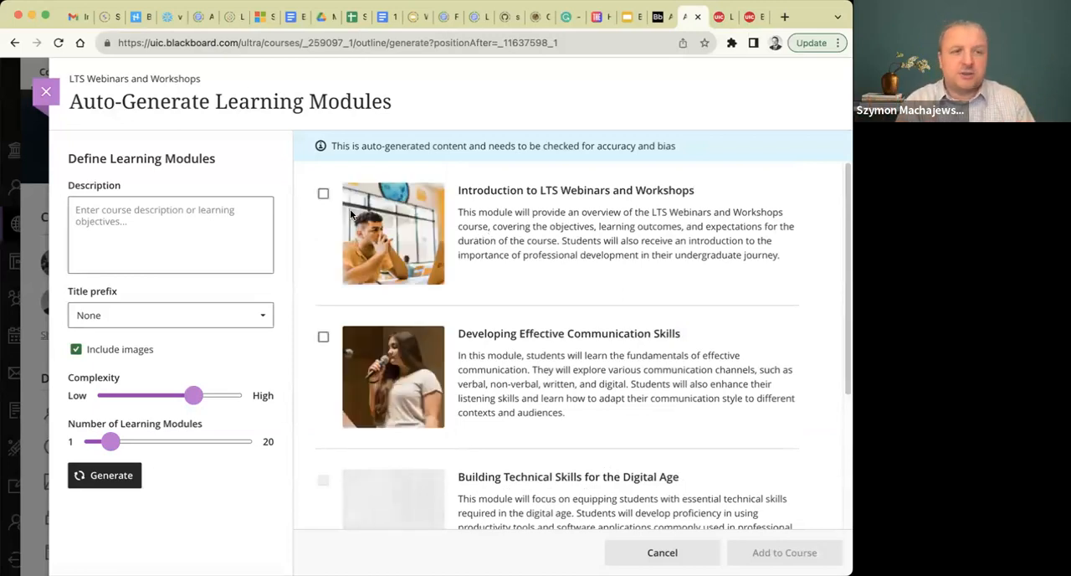
Enter the module description "AI for Instructors. Designing an online course. Creating engagement in an online course.".
click(207, 213)
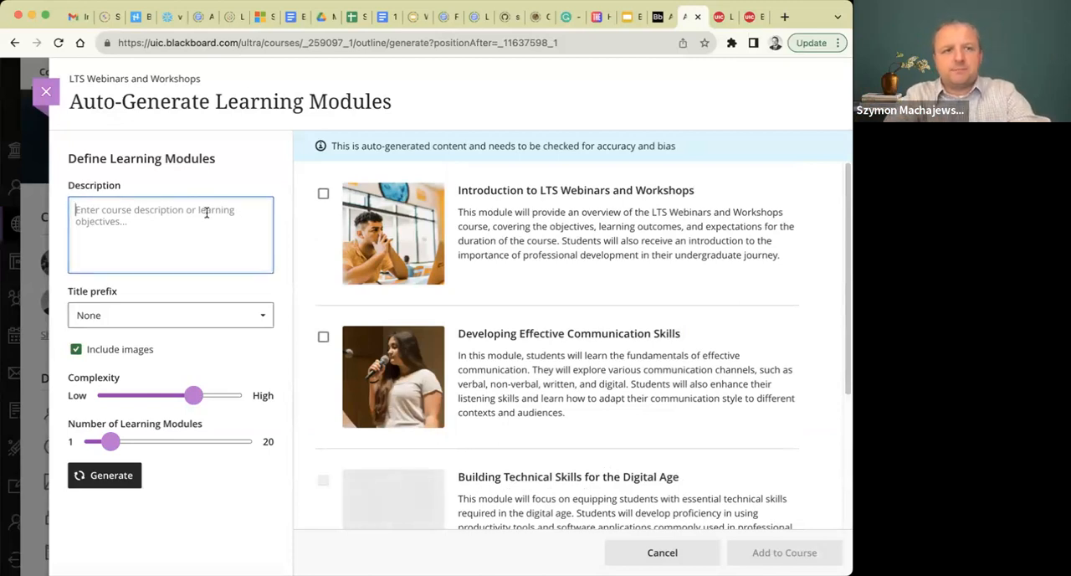
text(AI for)
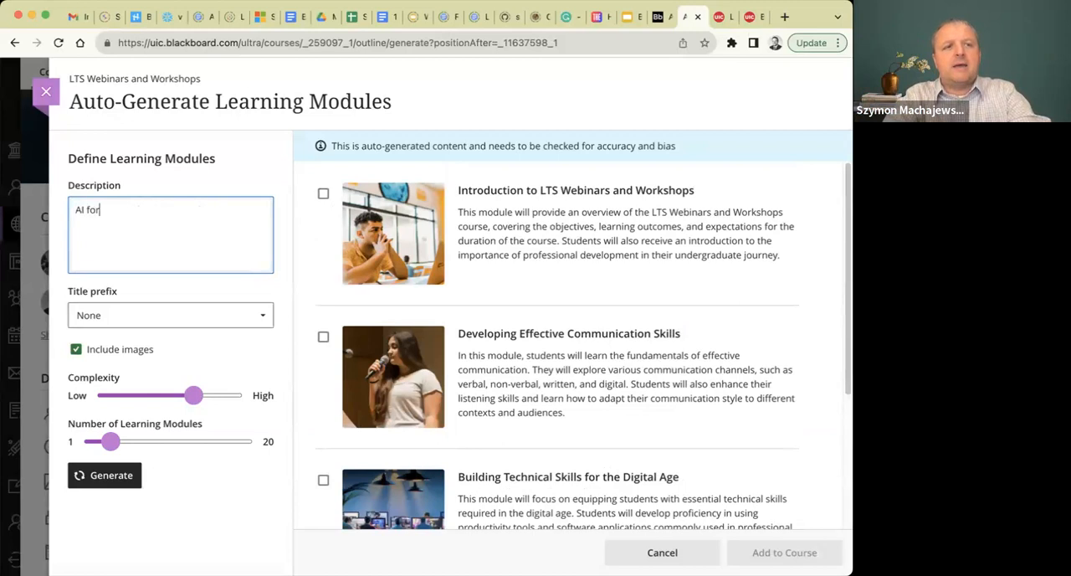
text( Instructors.)
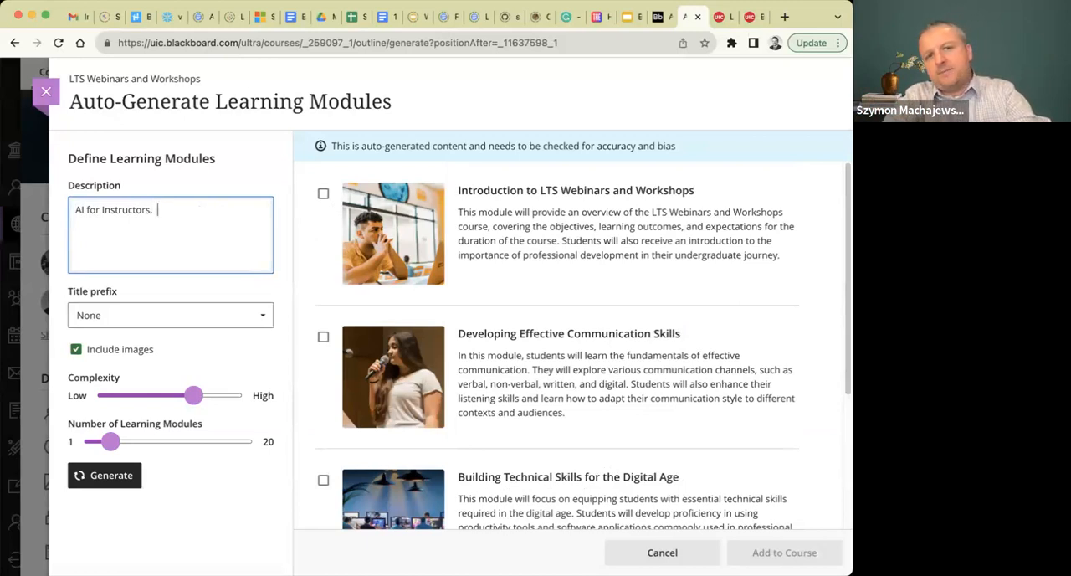
text(Designing)
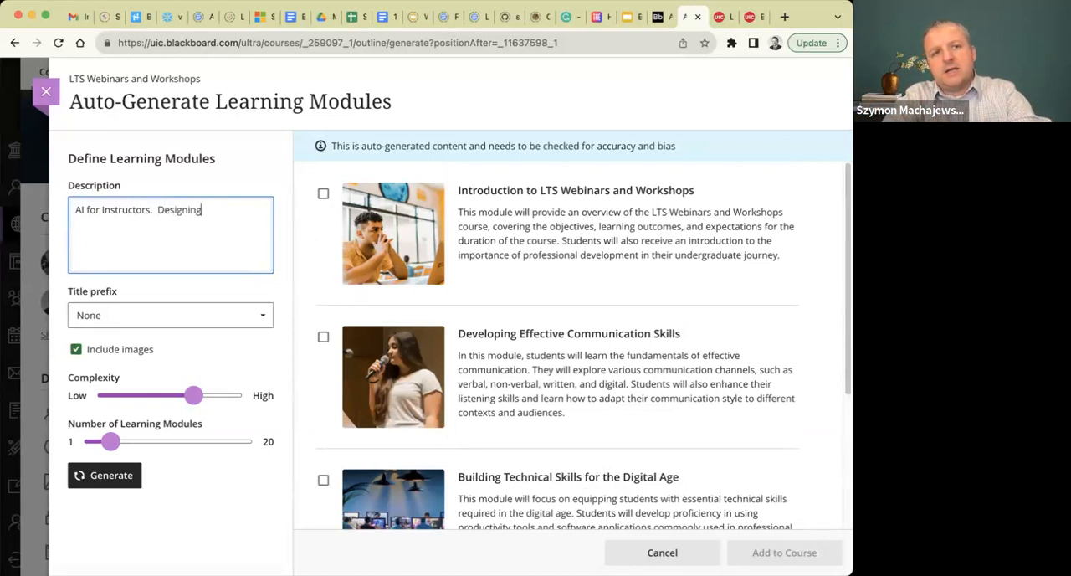
text( an online )
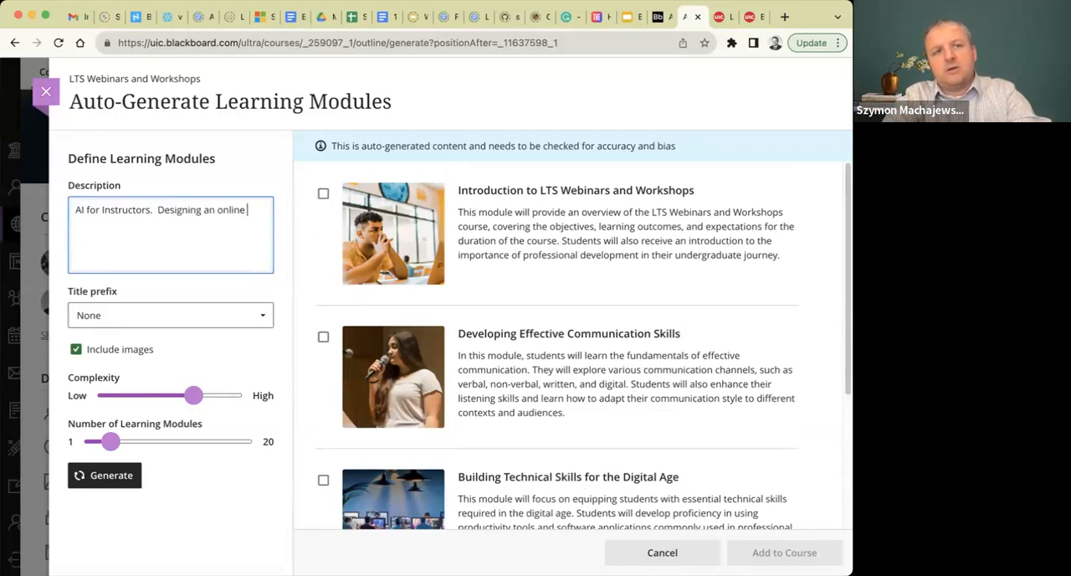
text(course.  C)
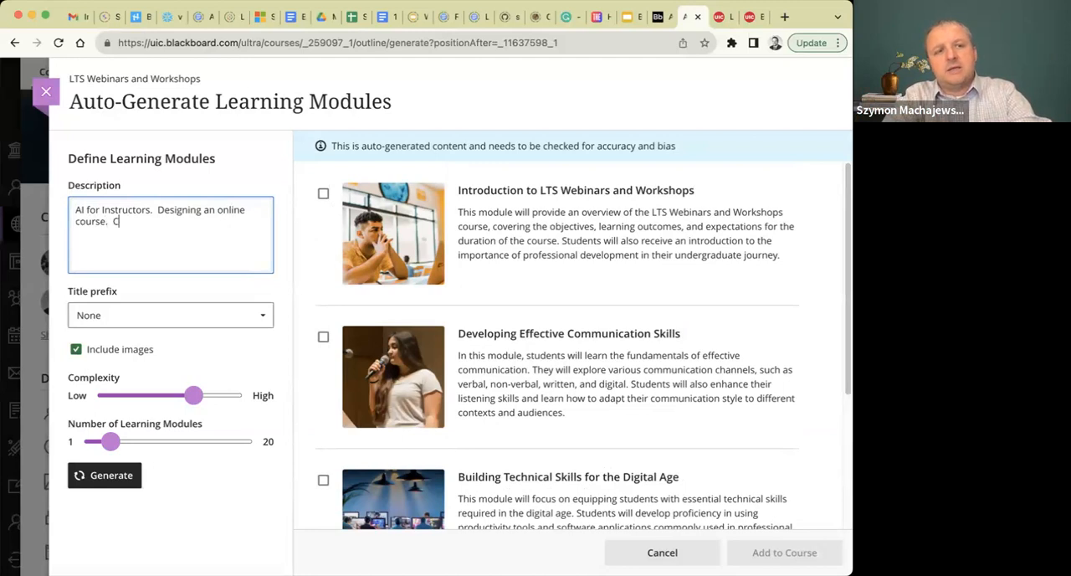
text(reating e)
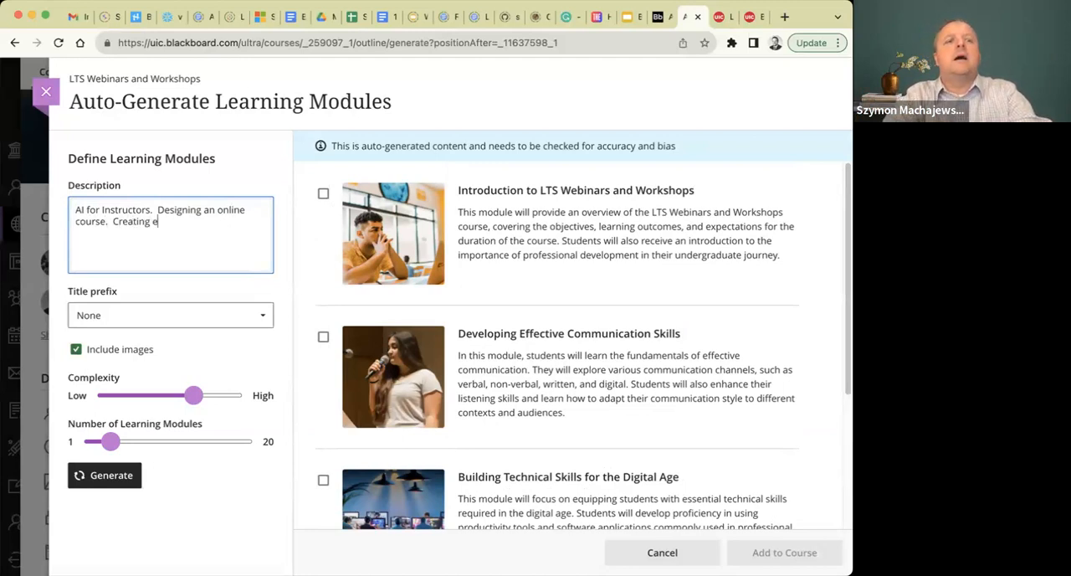
text(ngagement in an )
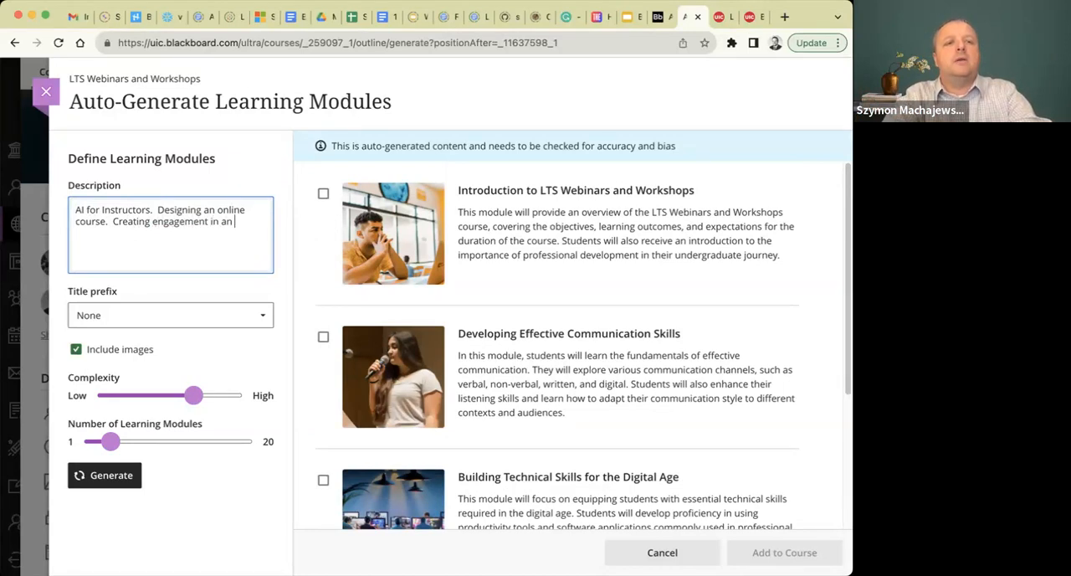
text(online course.)
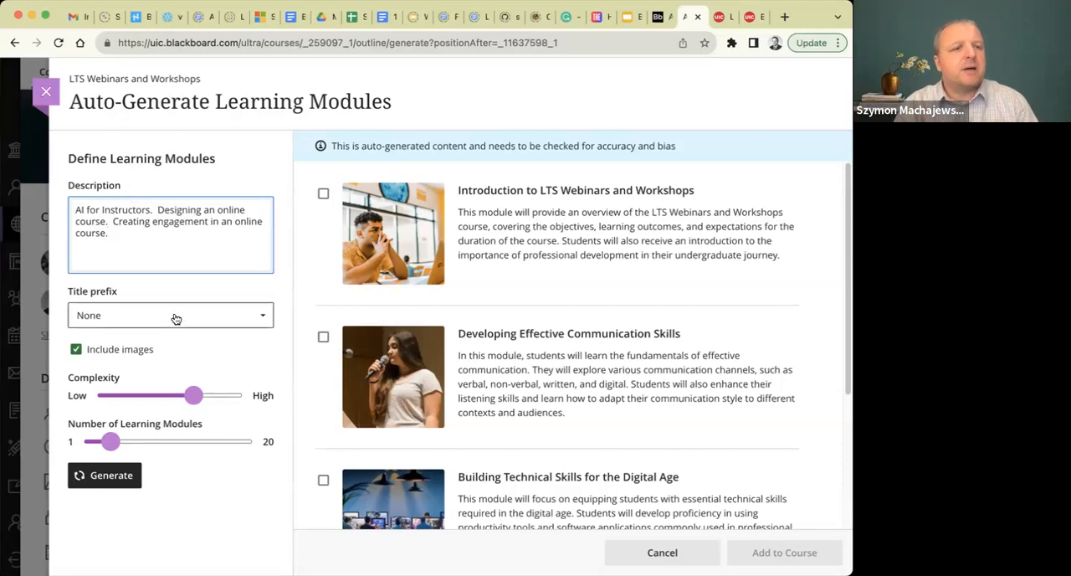
Generate learning modules from the entered description and review all the suggested modules.
click(107, 481)
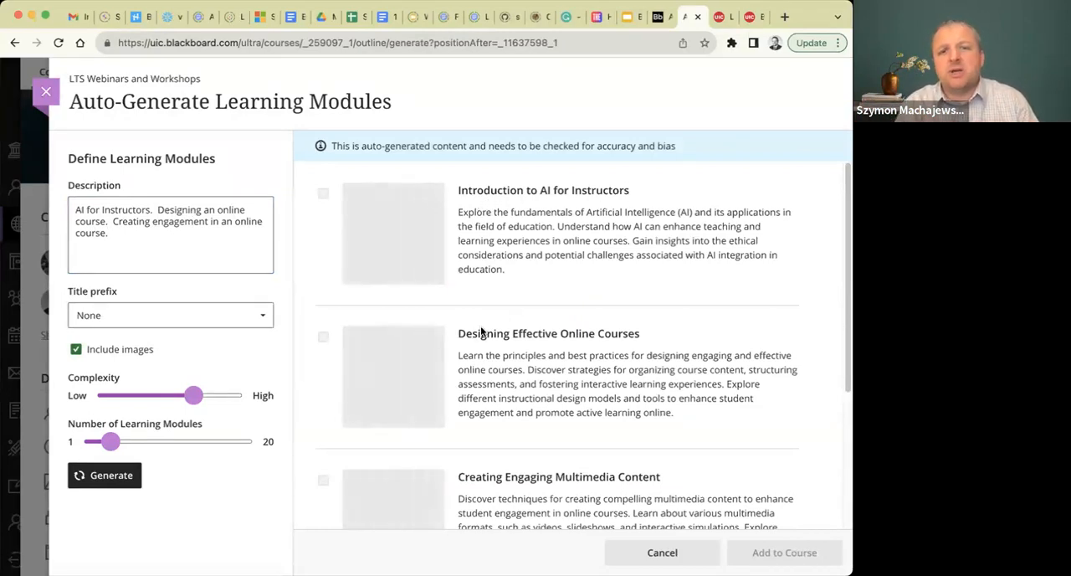
scroll(609, 335, down, 2)
scroll(609, 334, down, 1)
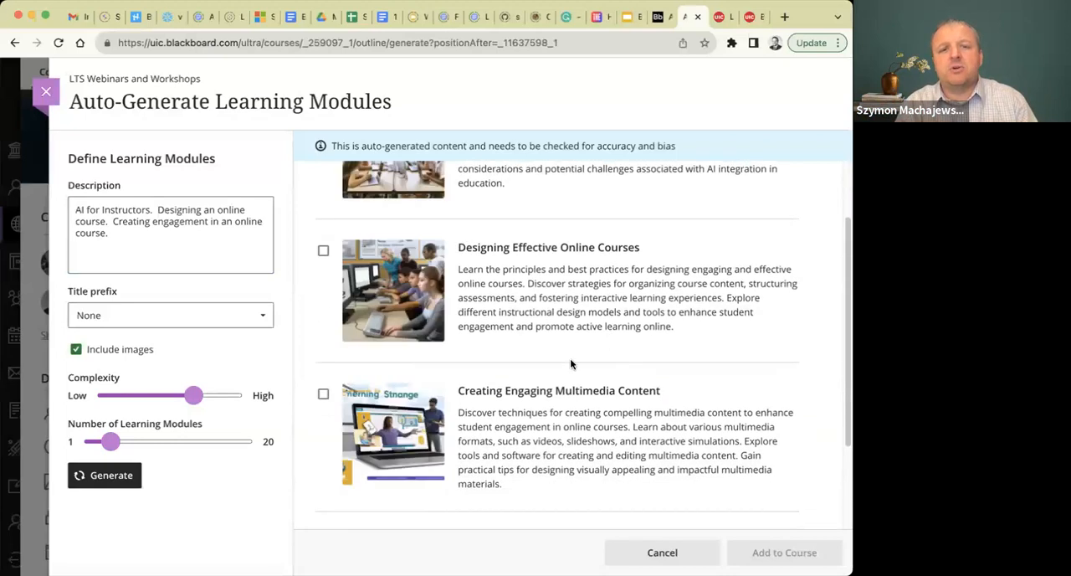
scroll(510, 381, down, 4)
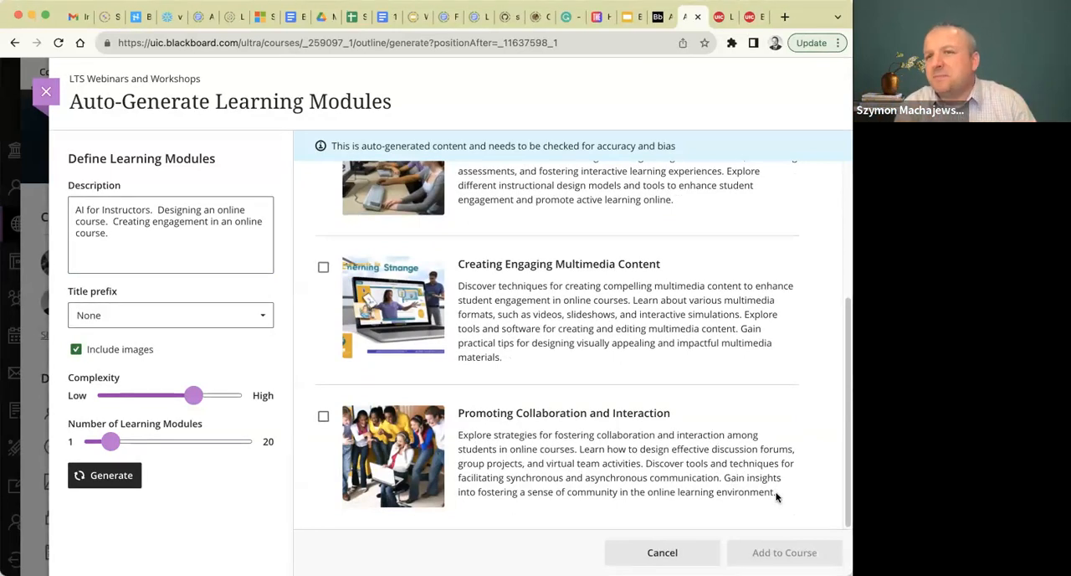
scroll(733, 423, up, 5)
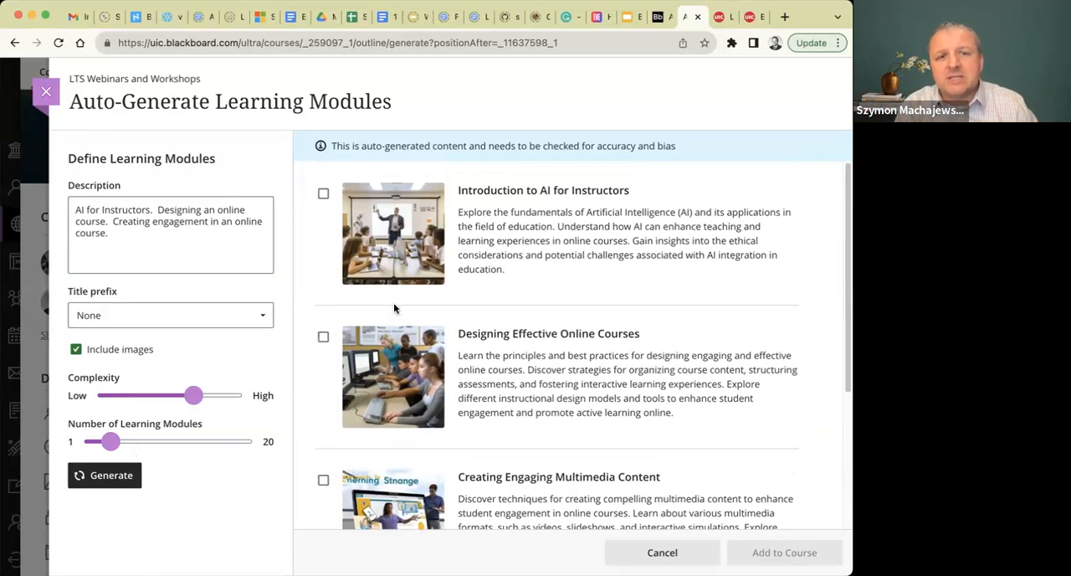
Review the suggested learning modules, select all four from "Introduction to AI for Instructors" to "Promoting Collaboration and Interaction", and add them to the course.
scroll(397, 366, down, 3)
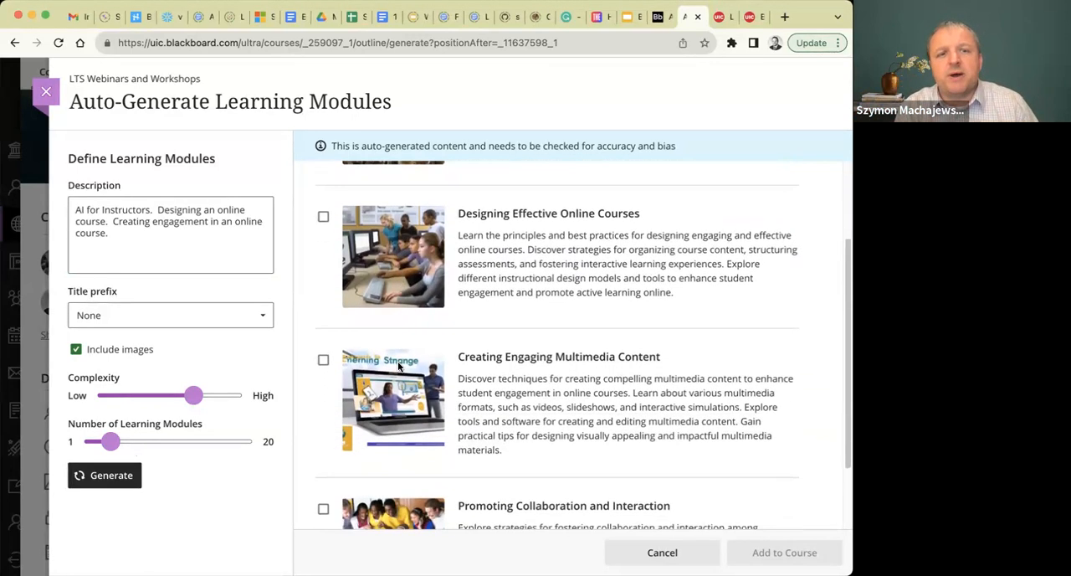
scroll(398, 366, down, 2)
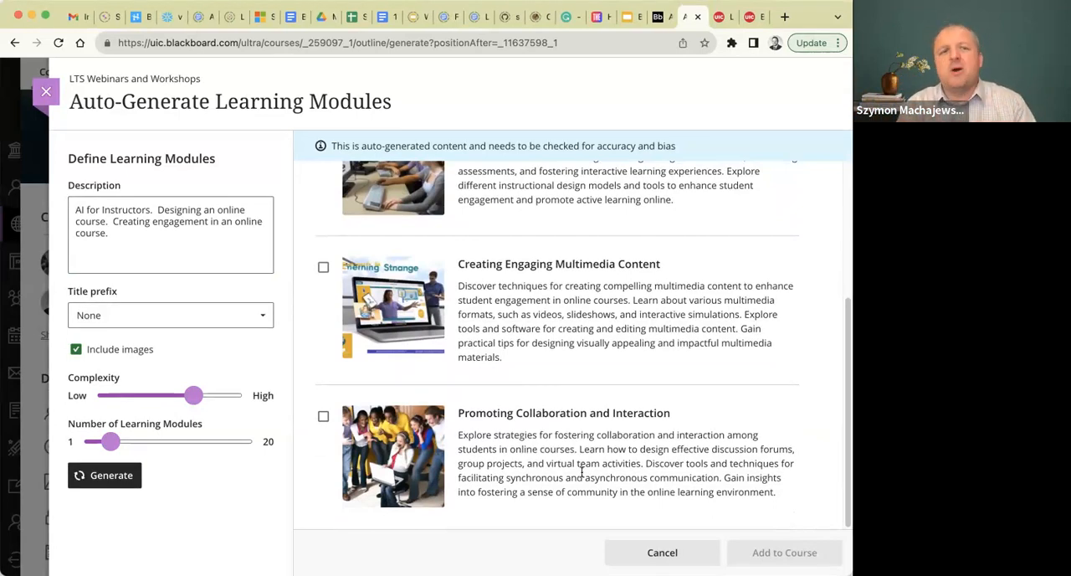
scroll(581, 473, up, 1)
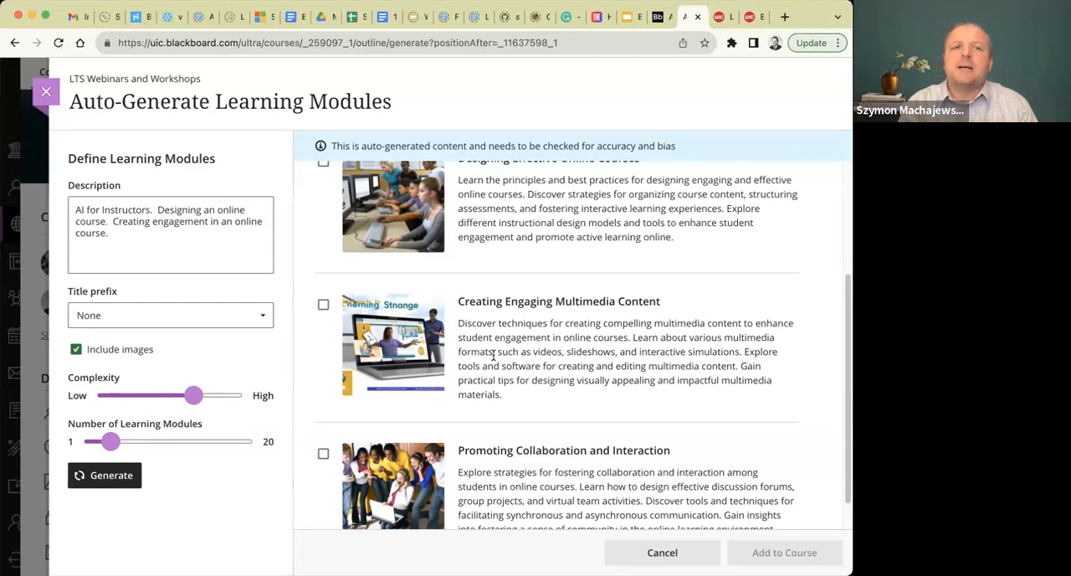
scroll(493, 354, up, 5)
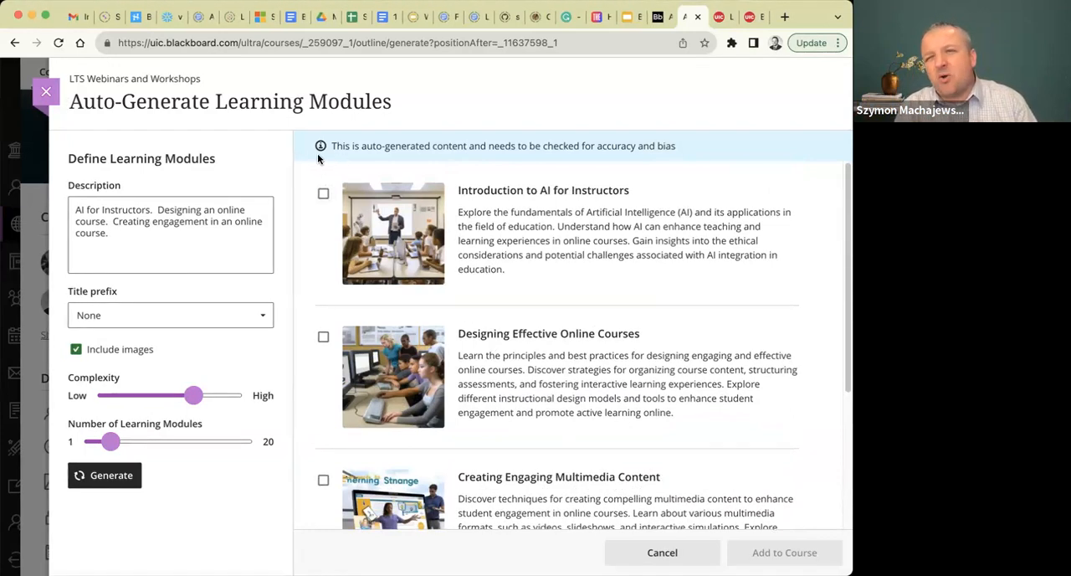
click(323, 193)
click(323, 336)
scroll(325, 339, down, 5)
click(323, 267)
click(323, 417)
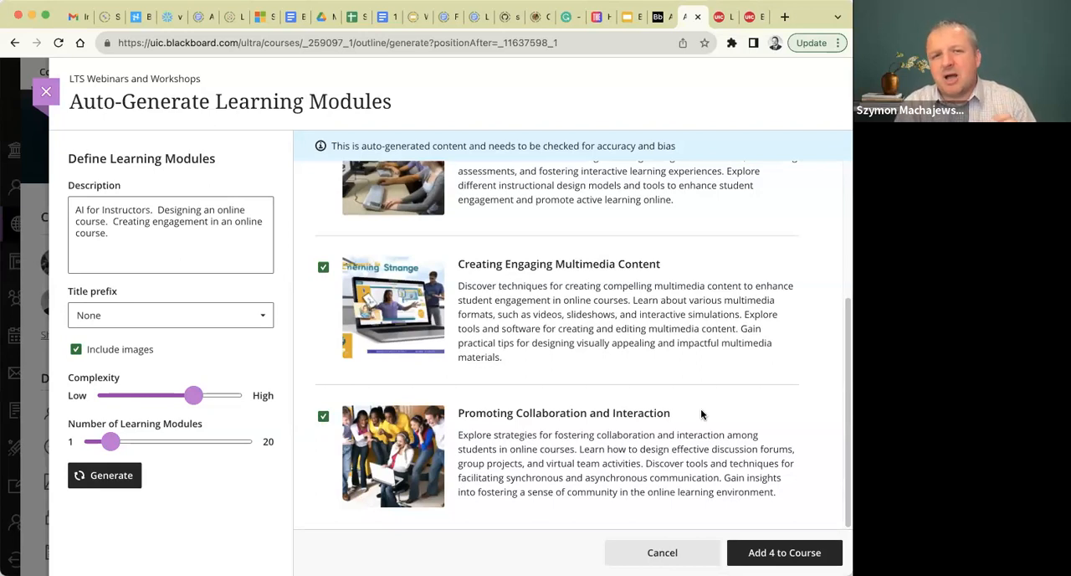
scroll(700, 408, up, 3)
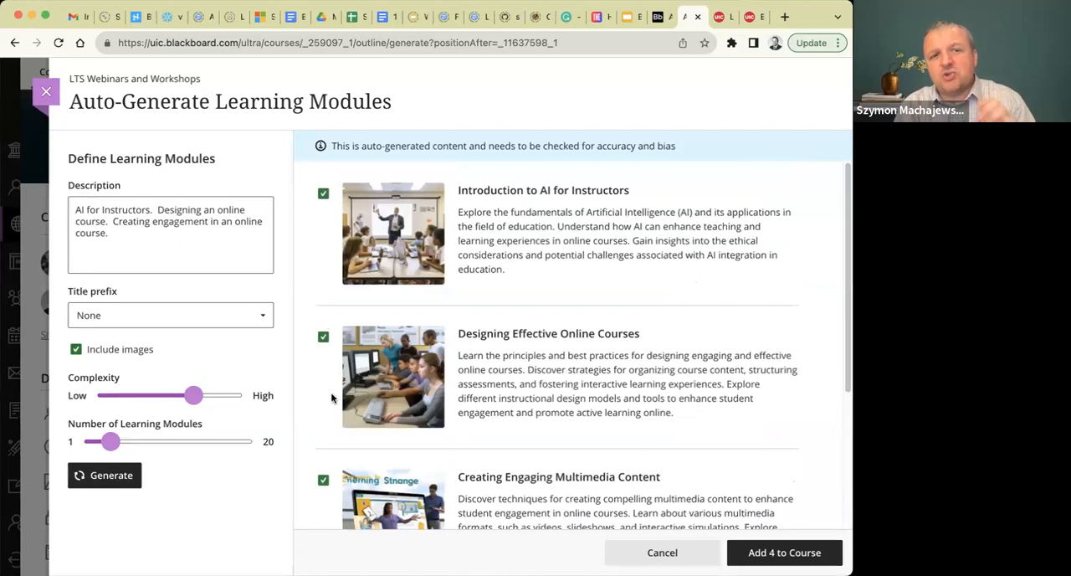
click(763, 552)
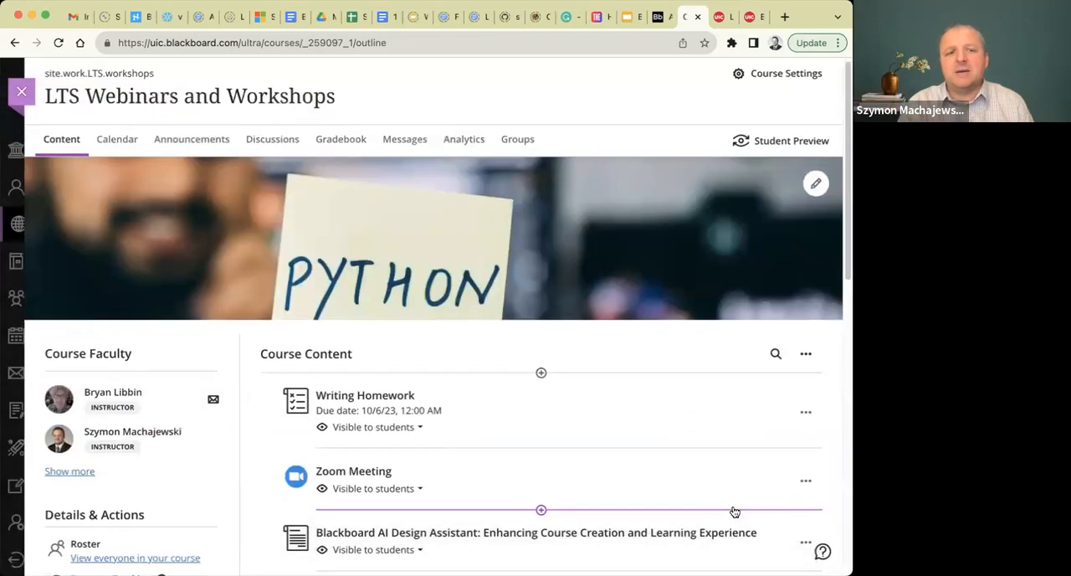
Look over the added modules in the course content and briefly view the Writing Homework assignment.
scroll(632, 359, down, 10)
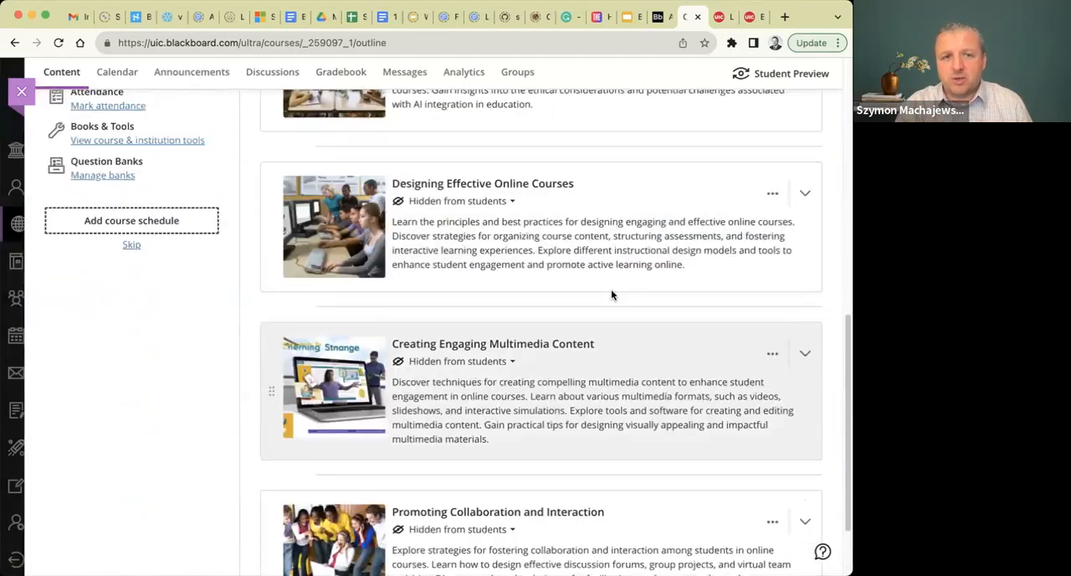
scroll(611, 294, up, 7)
scroll(611, 294, down, 1)
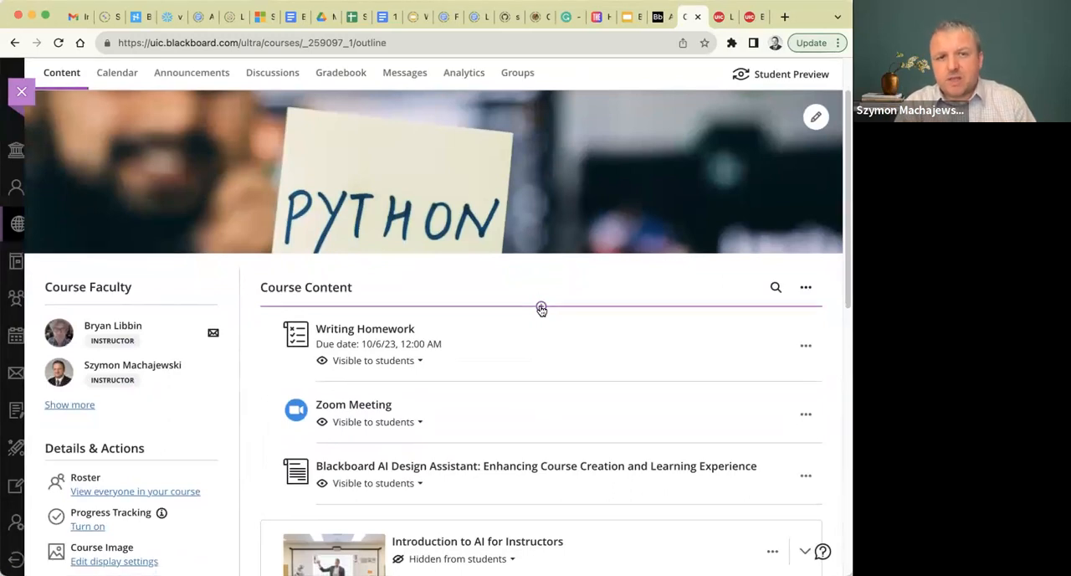
click(356, 334)
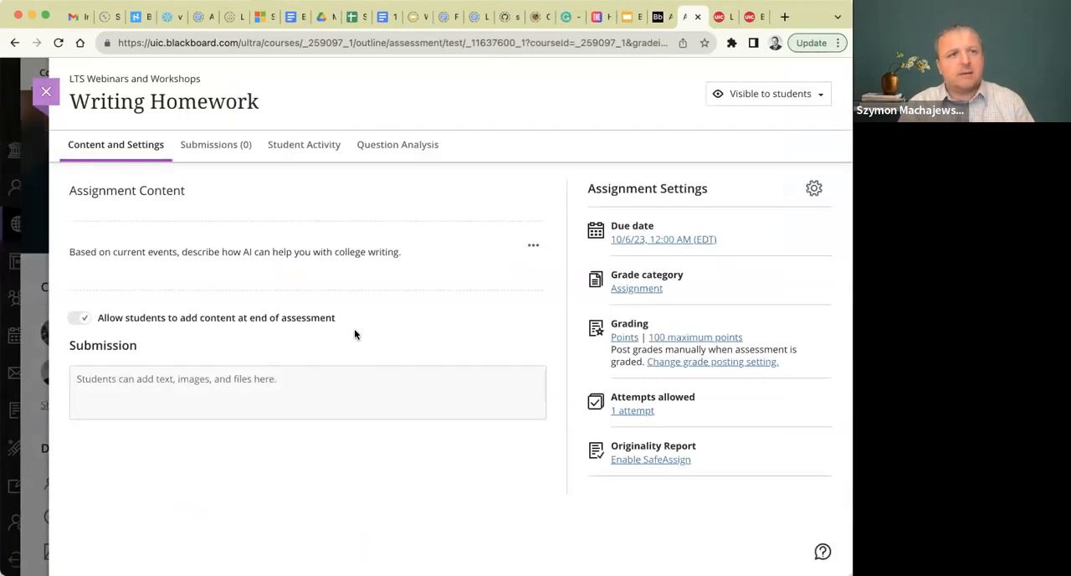
click(46, 91)
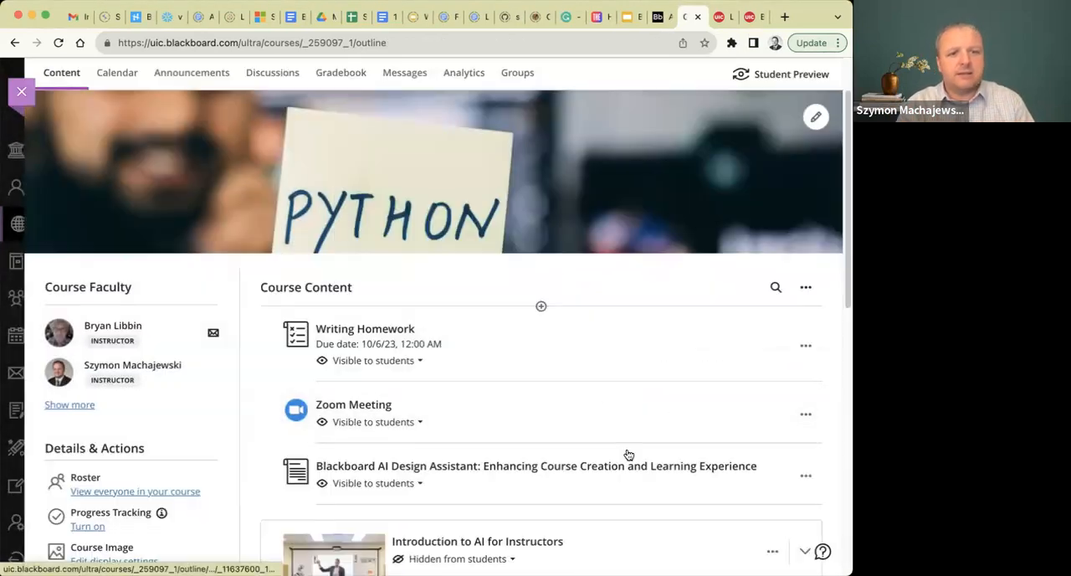
Open the Blackboard AI Design Assistant document, auto-generate a question bank from its text, and review the suggested questions.
click(506, 470)
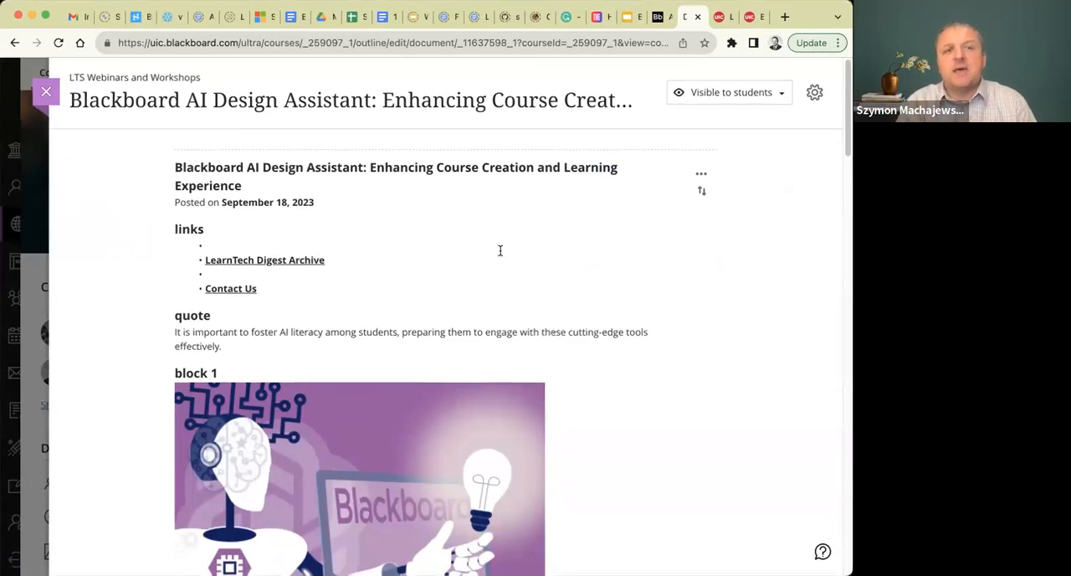
scroll(501, 250, down, 1)
scroll(500, 251, down, 20)
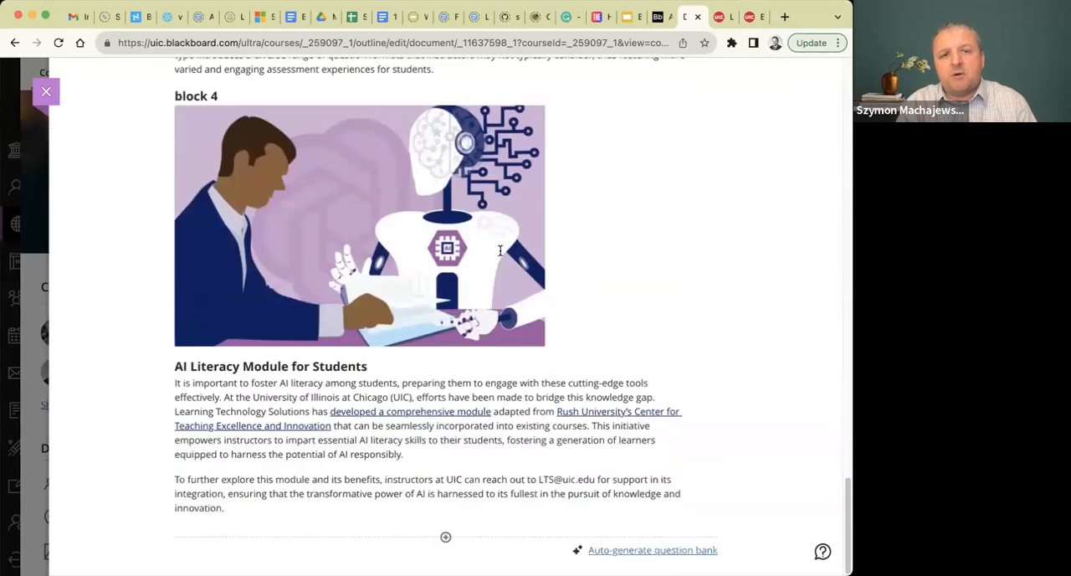
click(677, 551)
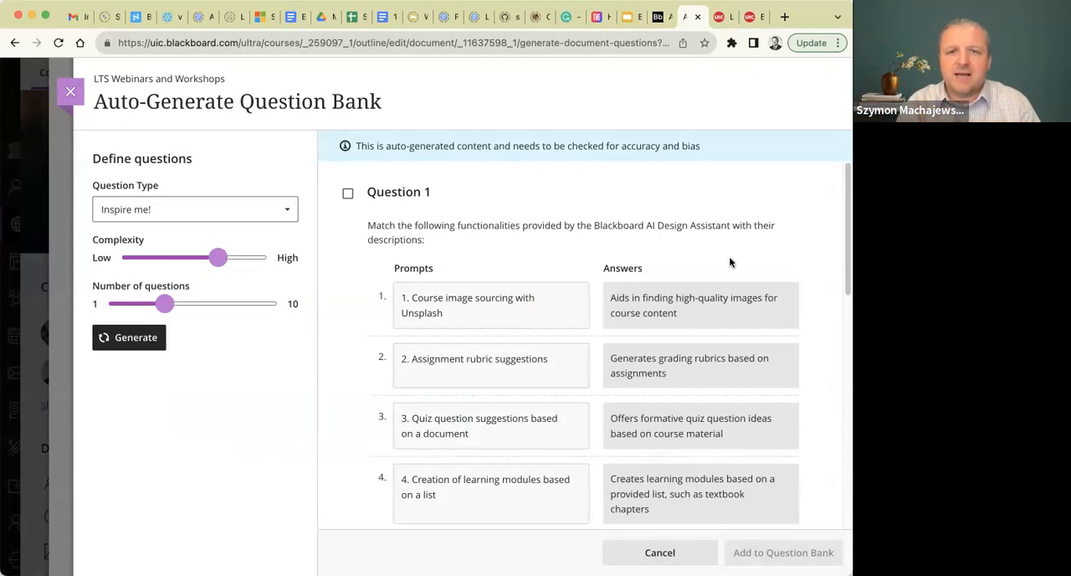
scroll(729, 262, down, 2)
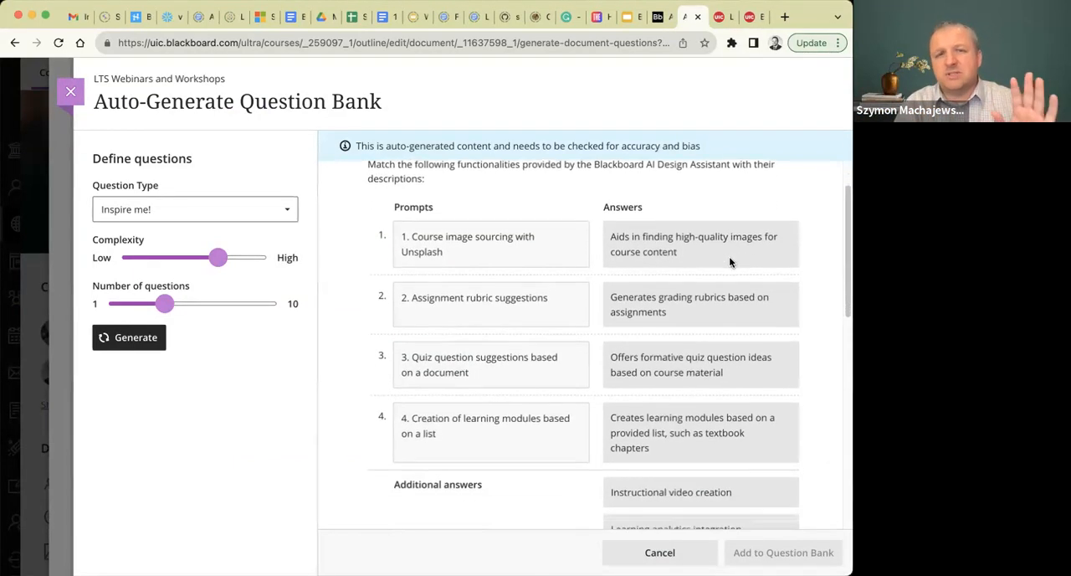
scroll(729, 260, down, 5)
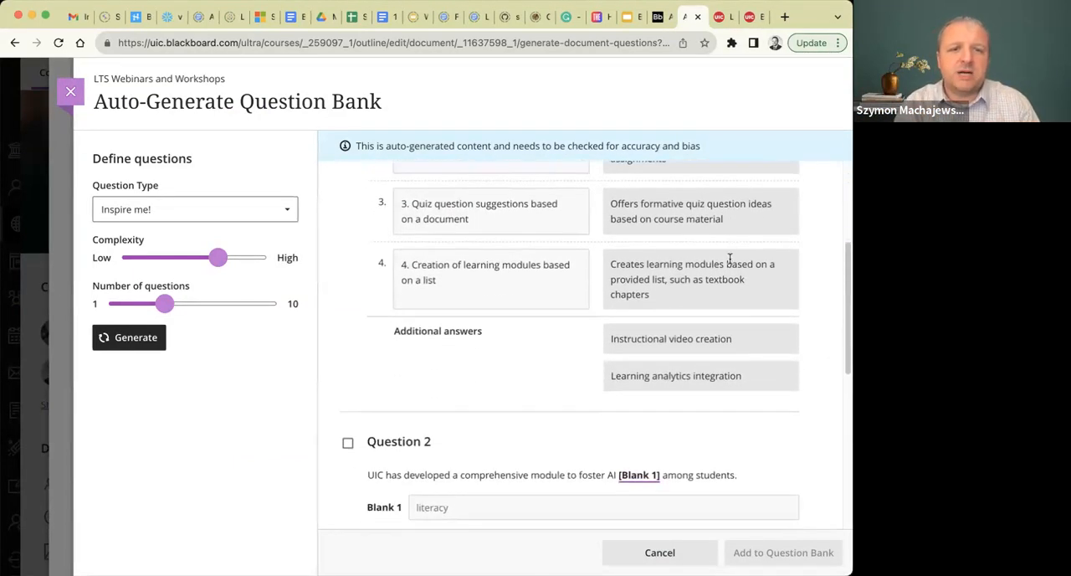
scroll(729, 257, up, 7)
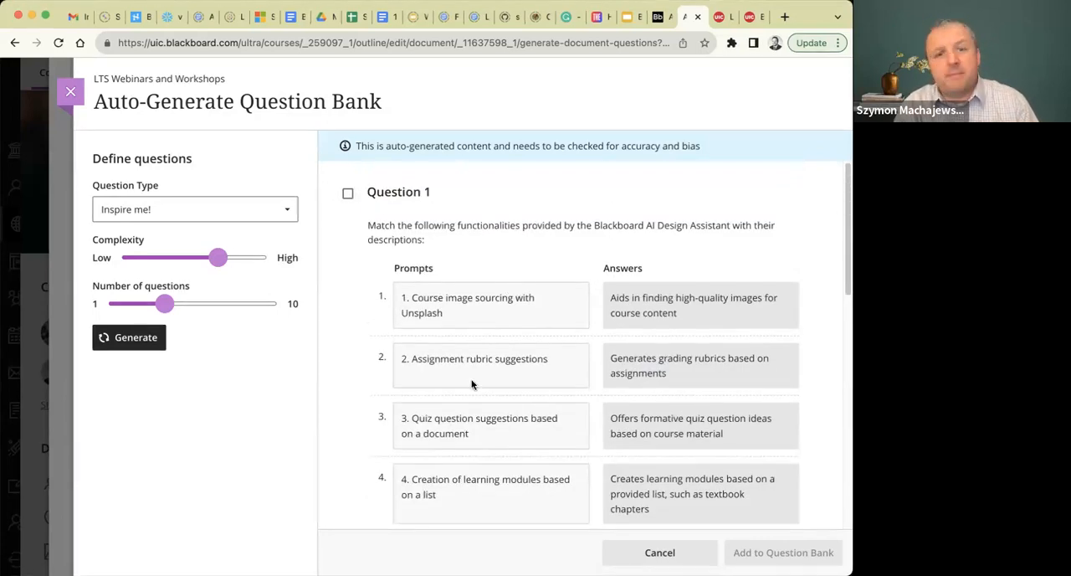
scroll(471, 382, down, 2)
scroll(471, 382, down, 5)
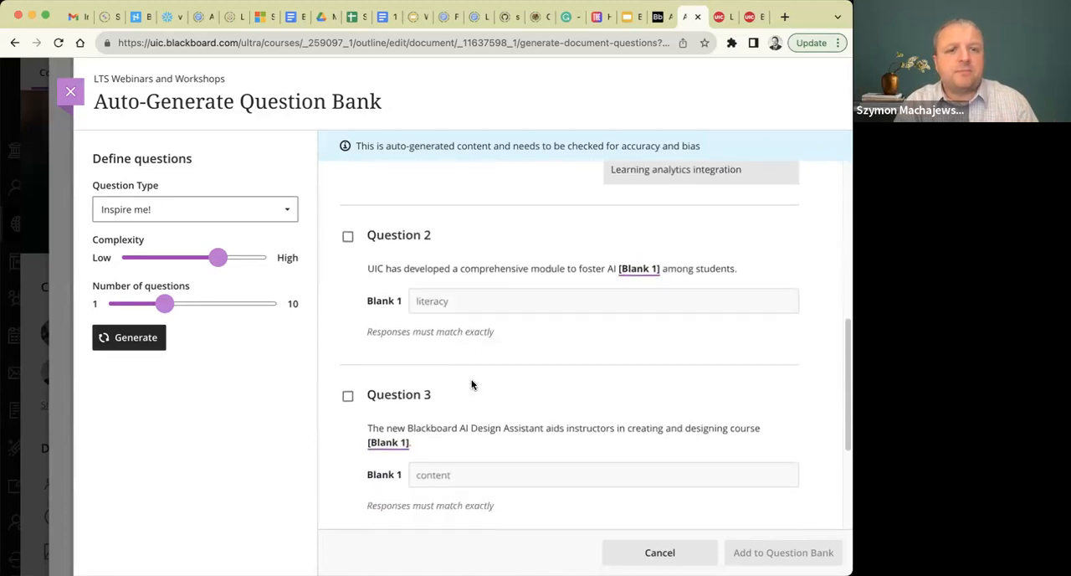
scroll(450, 392, down, 5)
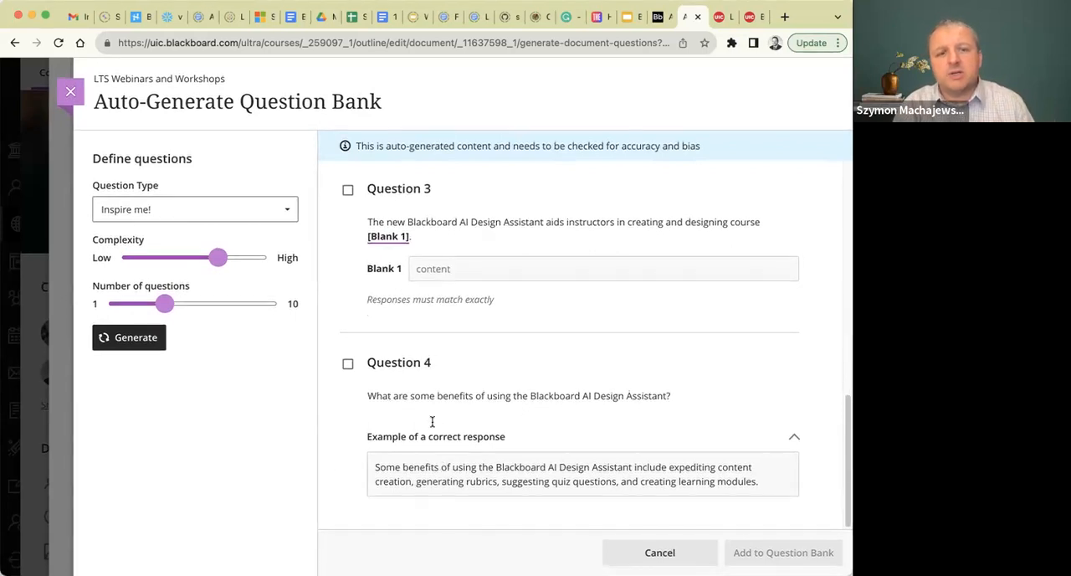
Regenerate the question bank suggestions with the Multiple choice question type and review all the resulting questions.
click(178, 218)
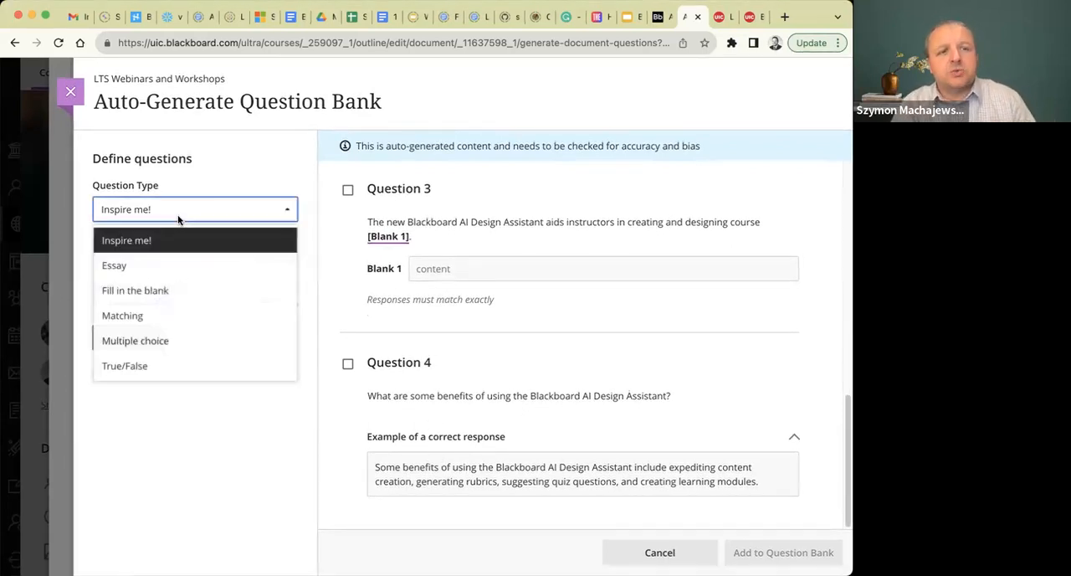
click(218, 341)
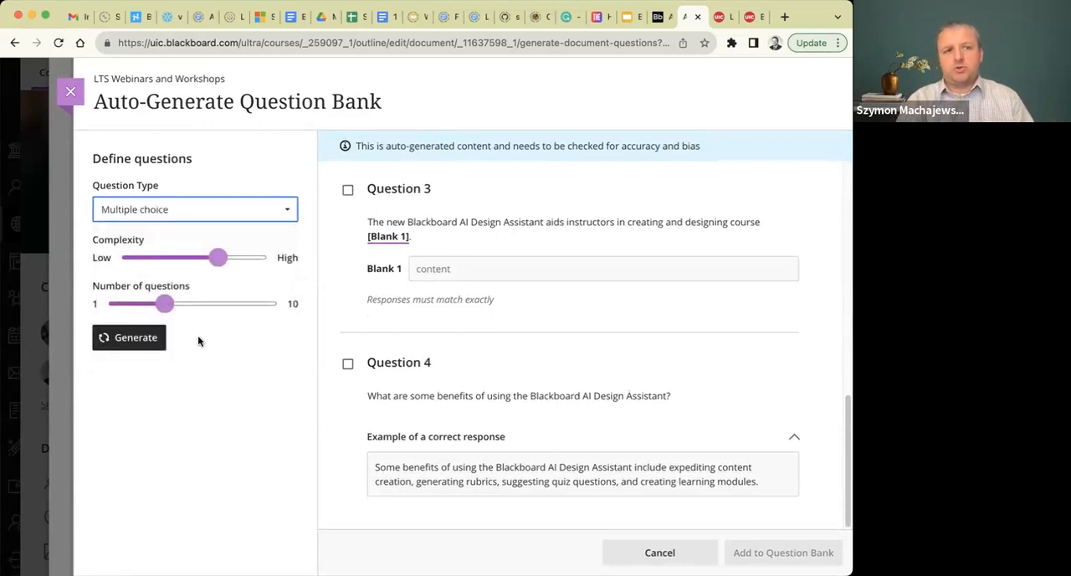
click(123, 337)
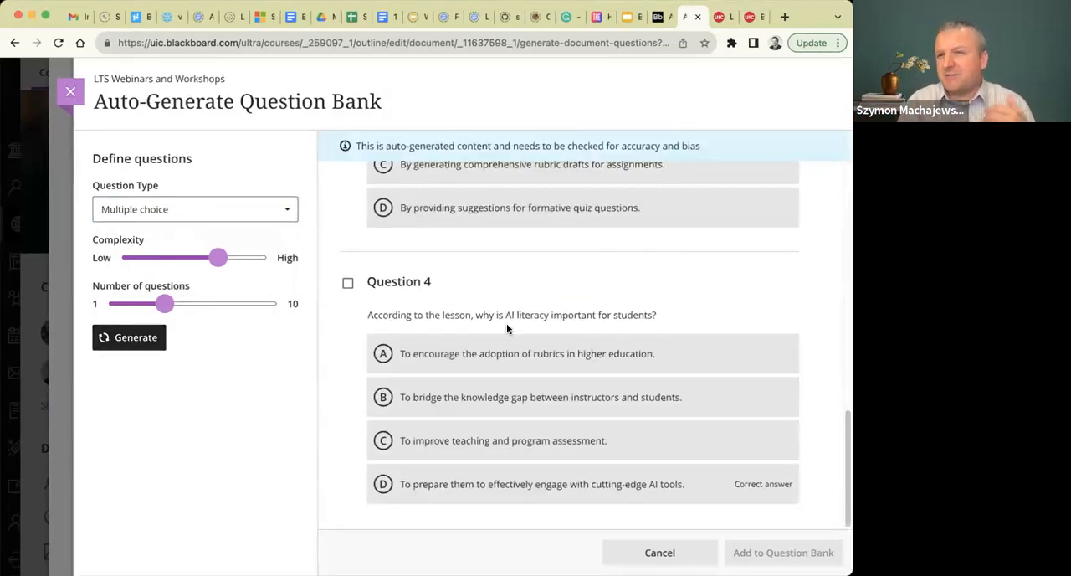
scroll(506, 328, up, 15)
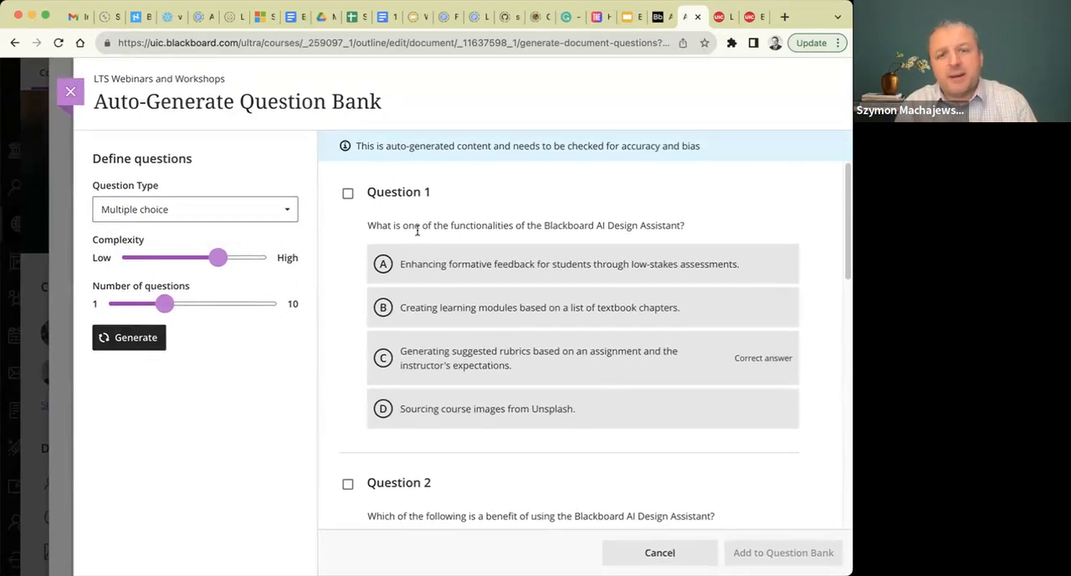
scroll(426, 224, down, 3)
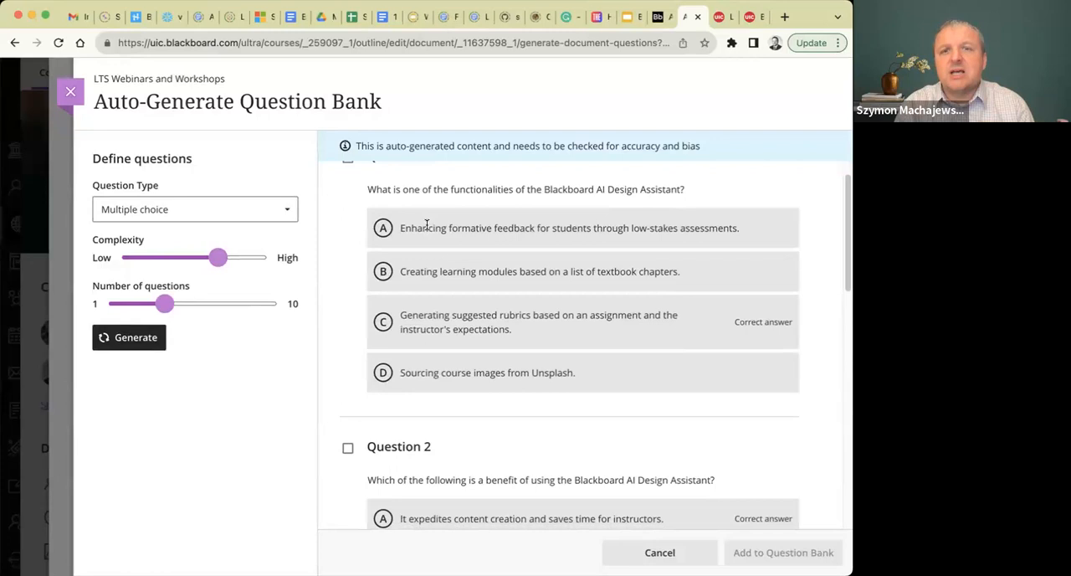
scroll(426, 225, down, 10)
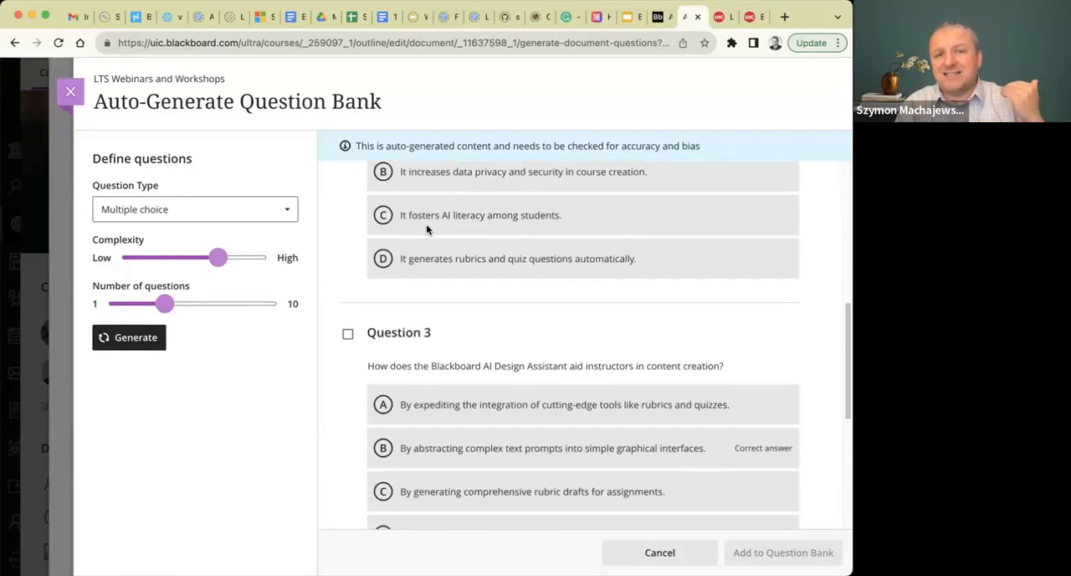
scroll(426, 226, down, 3)
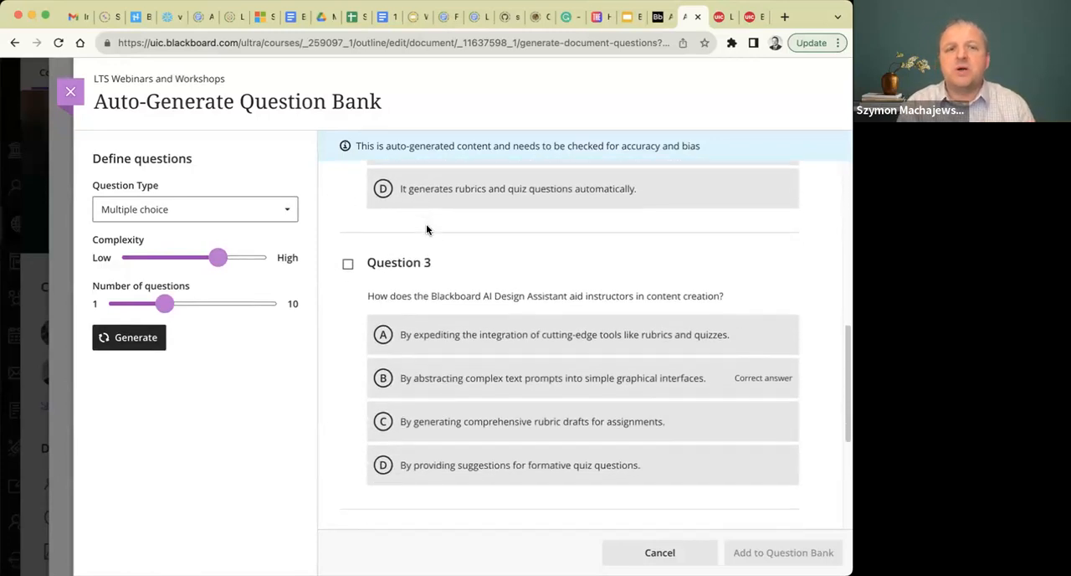
scroll(426, 226, down, 5)
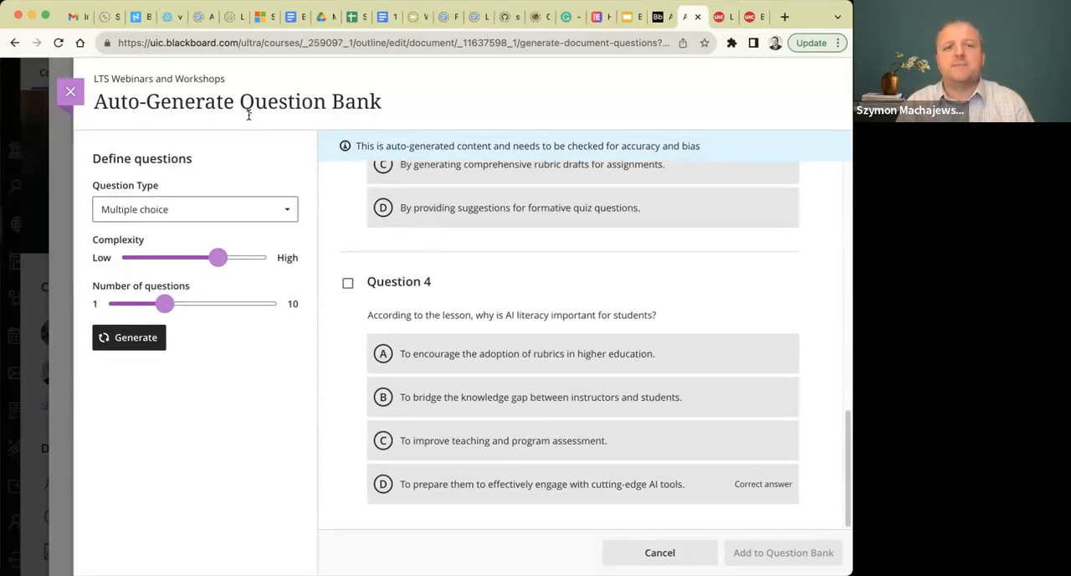
Discard the generated questions and close the document to return to the course content.
click(71, 94)
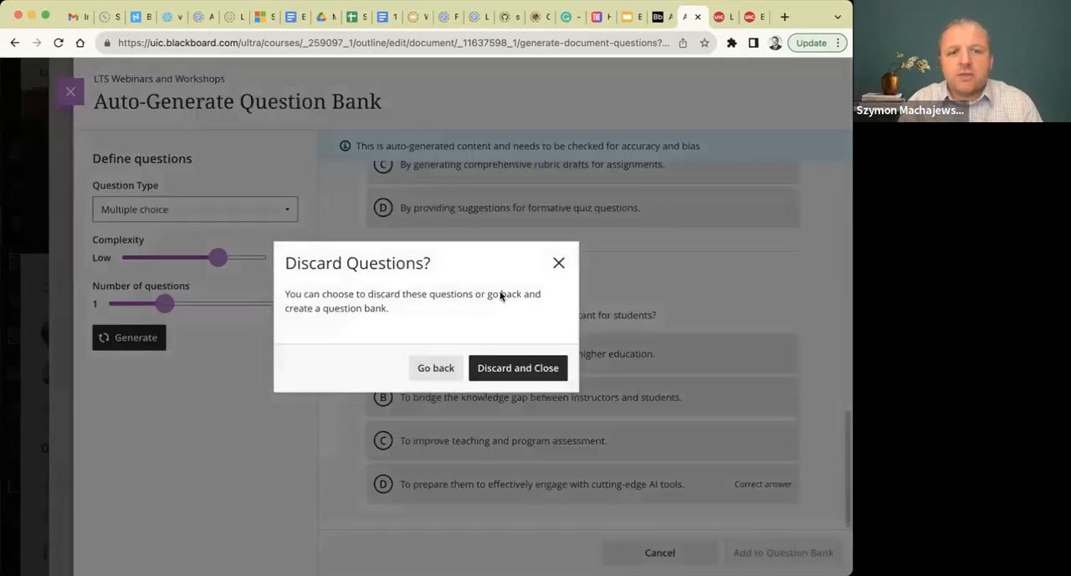
click(514, 369)
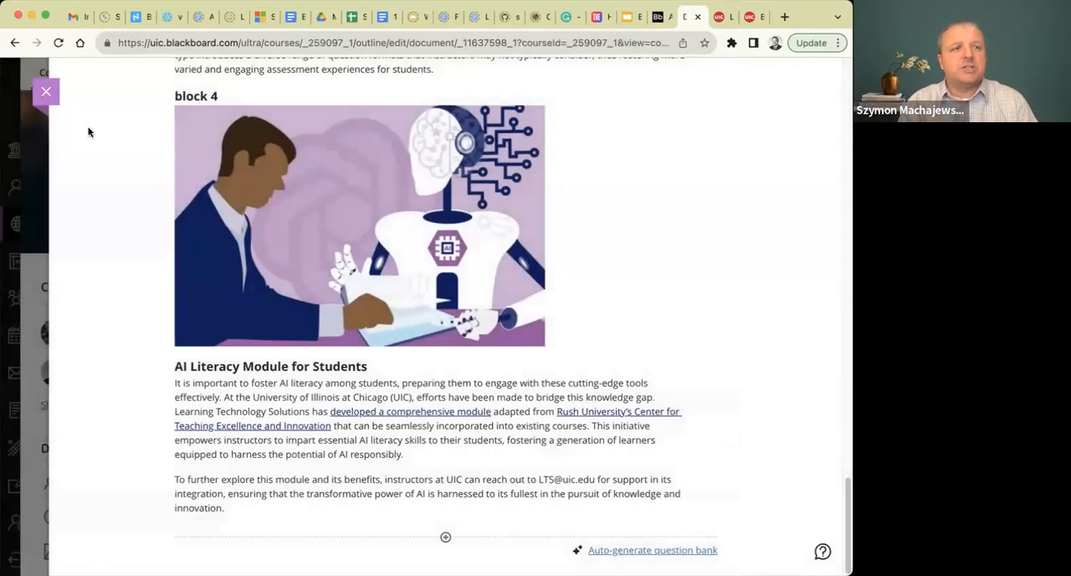
click(45, 92)
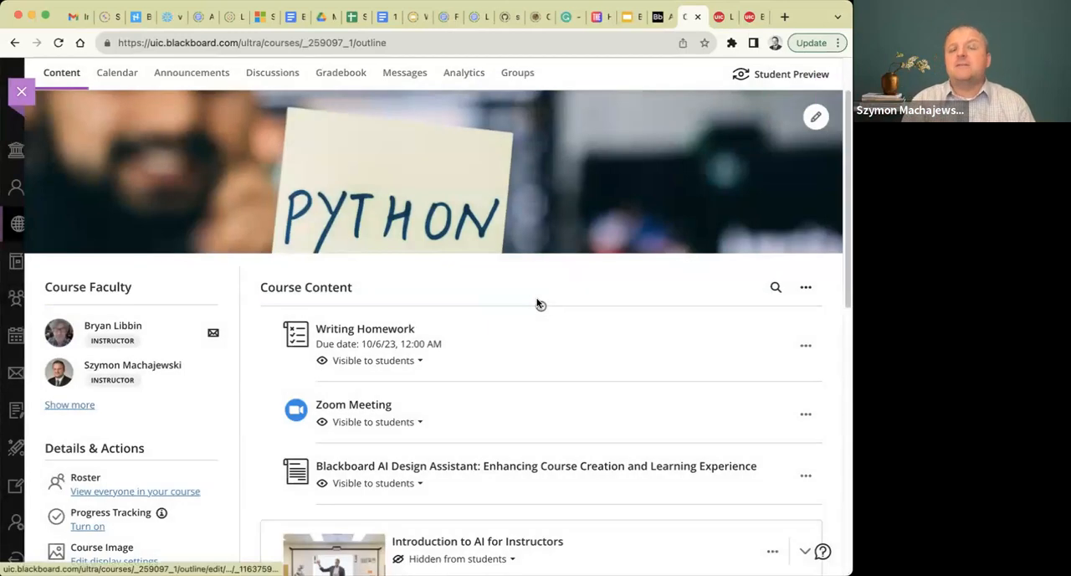
Open the Writing Homework assignment's settings and bring up the options for adding a grading rubric.
scroll(538, 399, down, 2)
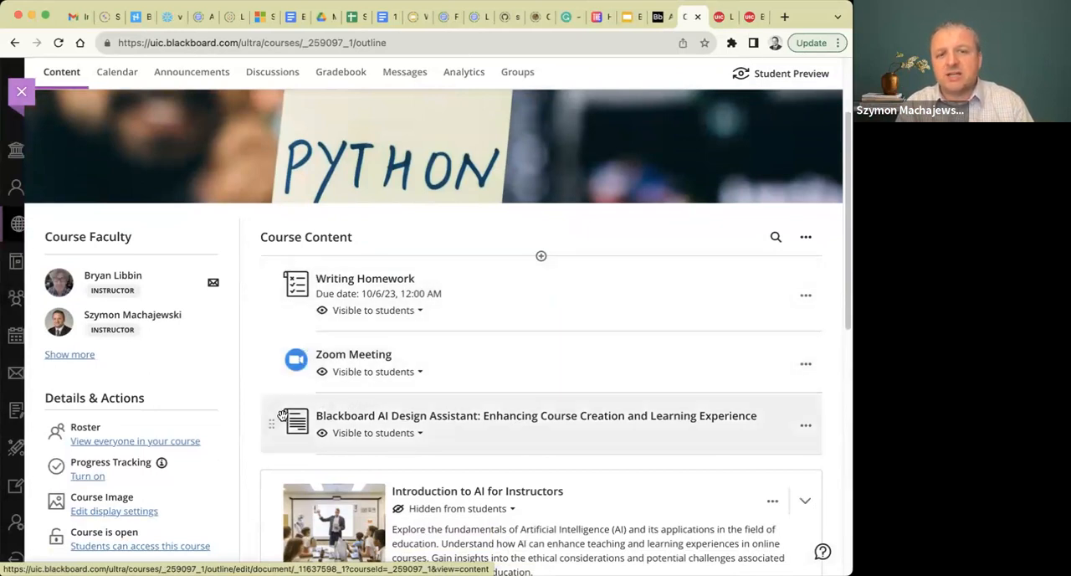
click(373, 278)
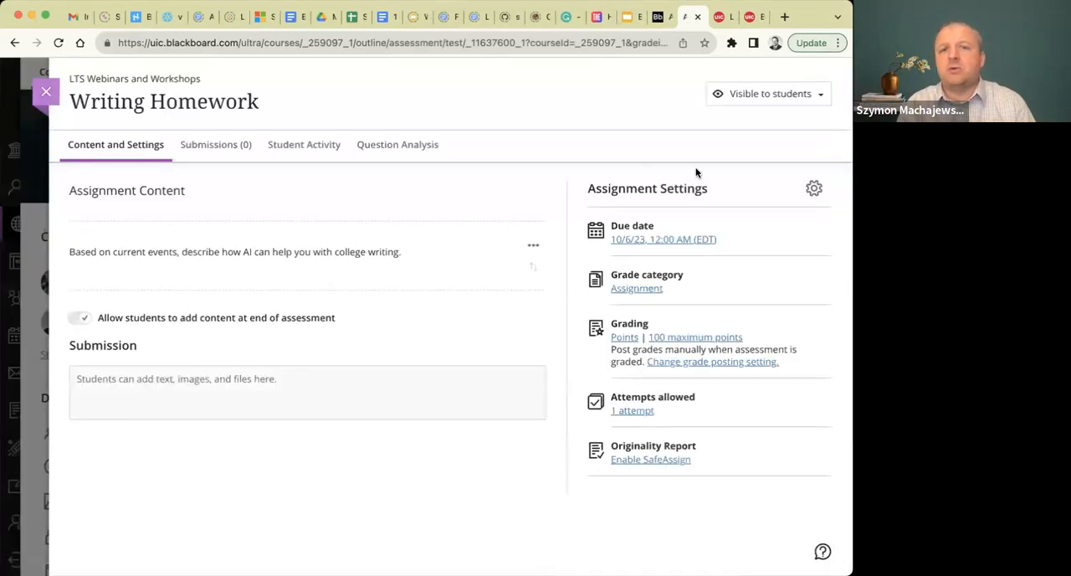
click(812, 188)
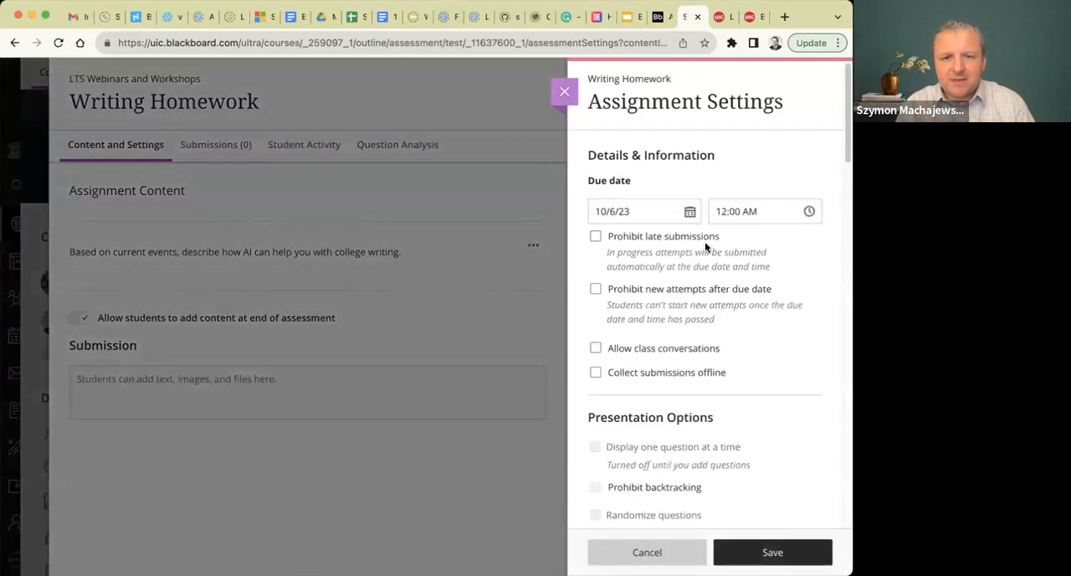
scroll(704, 245, down, 10)
scroll(705, 243, down, 8)
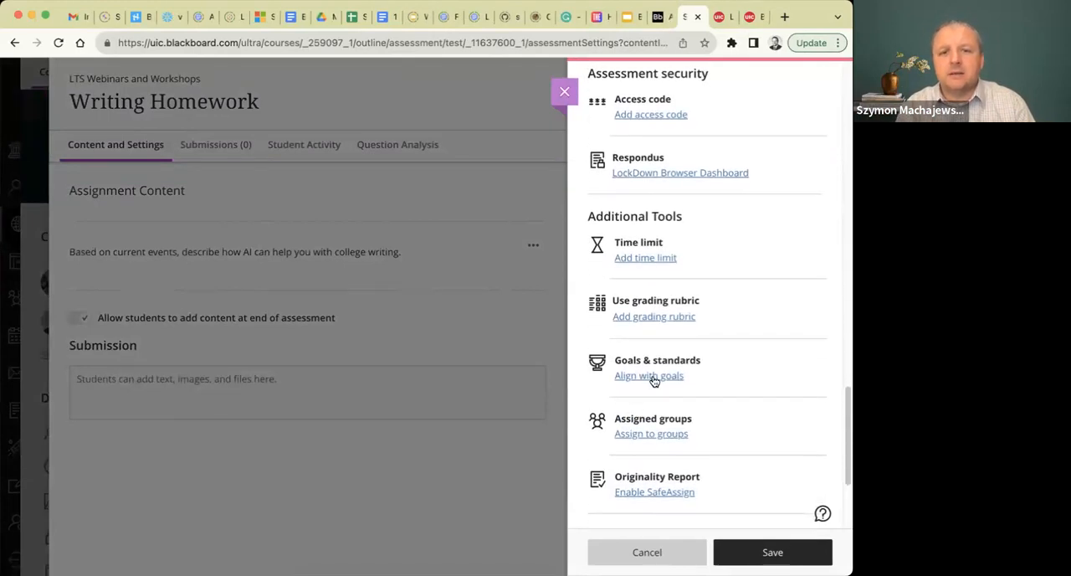
click(645, 318)
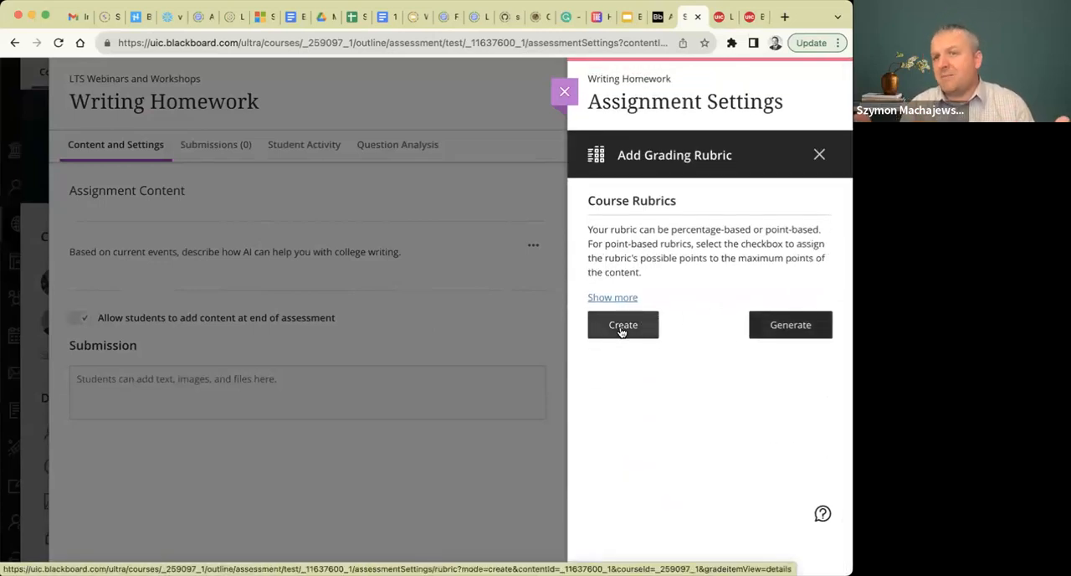
Auto-generate a percentage-based grading rubric for the Writing Homework assignment and review its criteria and performance levels in the preview.
click(792, 327)
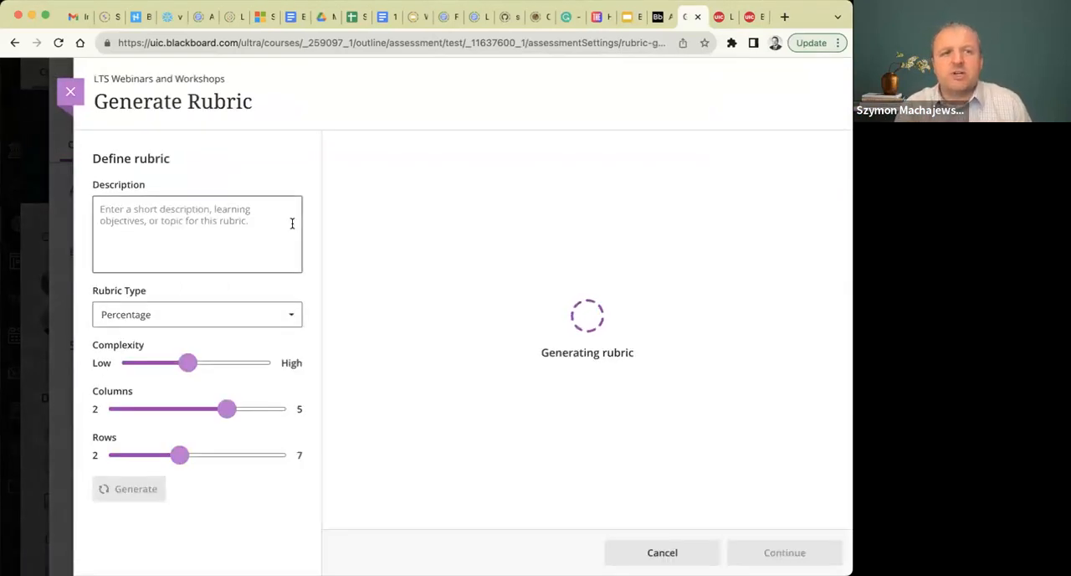
click(119, 208)
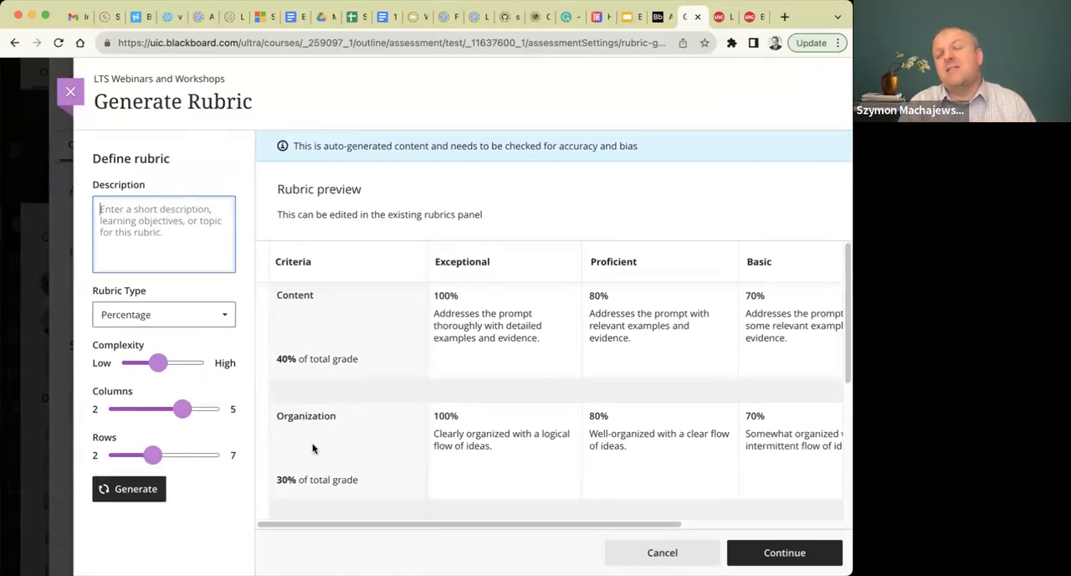
scroll(519, 421, right, 3)
scroll(520, 421, left, 3)
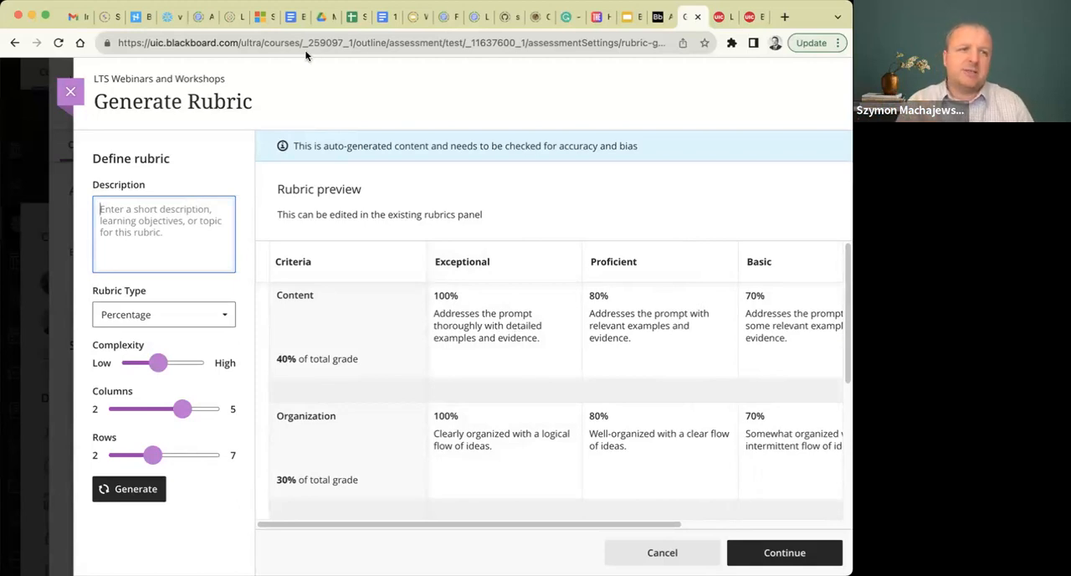
Discard the generated rubric and close the assignment settings and the Writing Homework assignment to return to the course content.
click(67, 92)
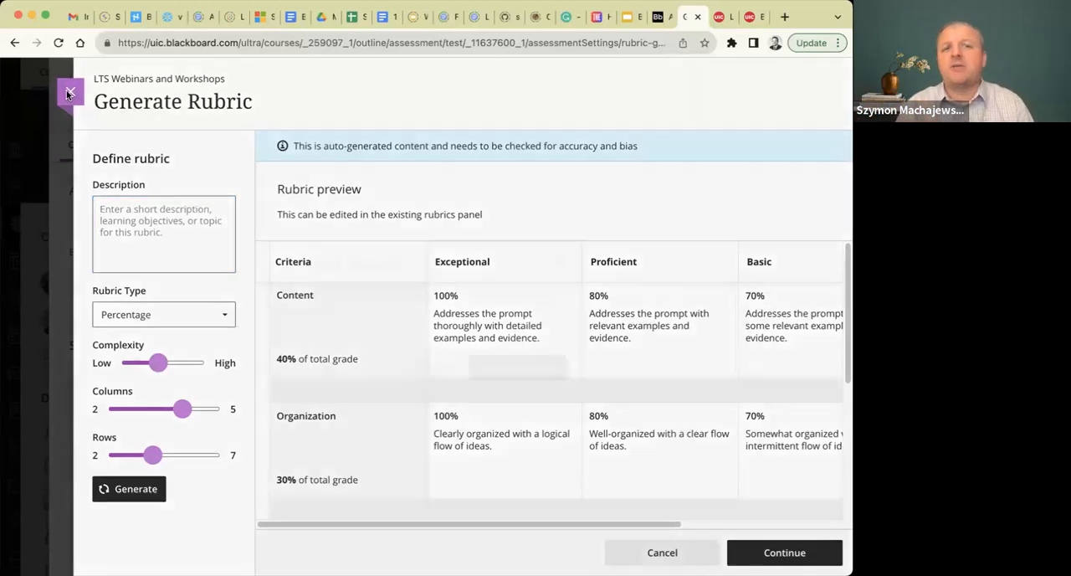
click(520, 368)
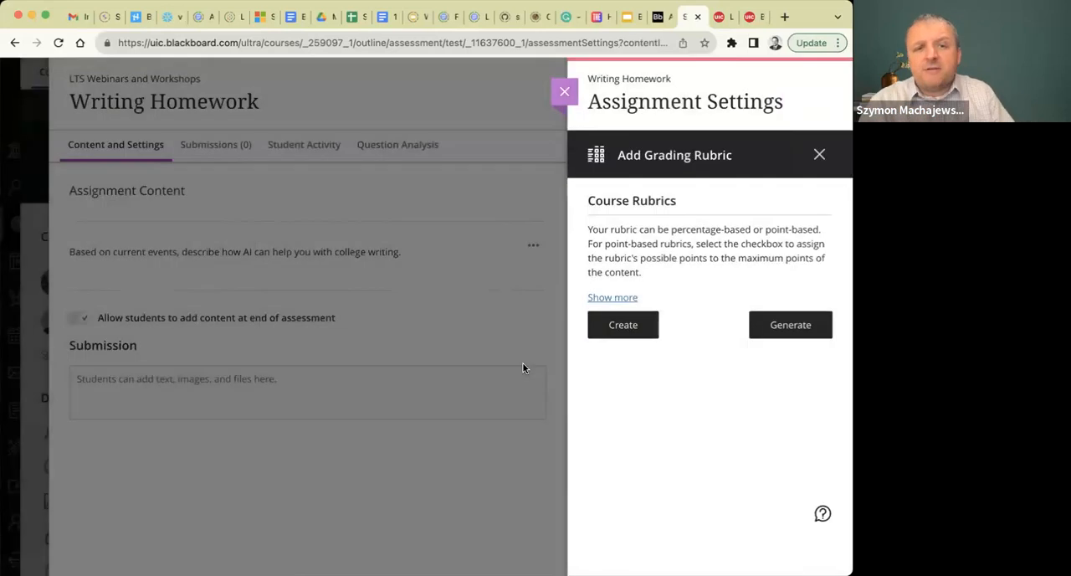
click(564, 91)
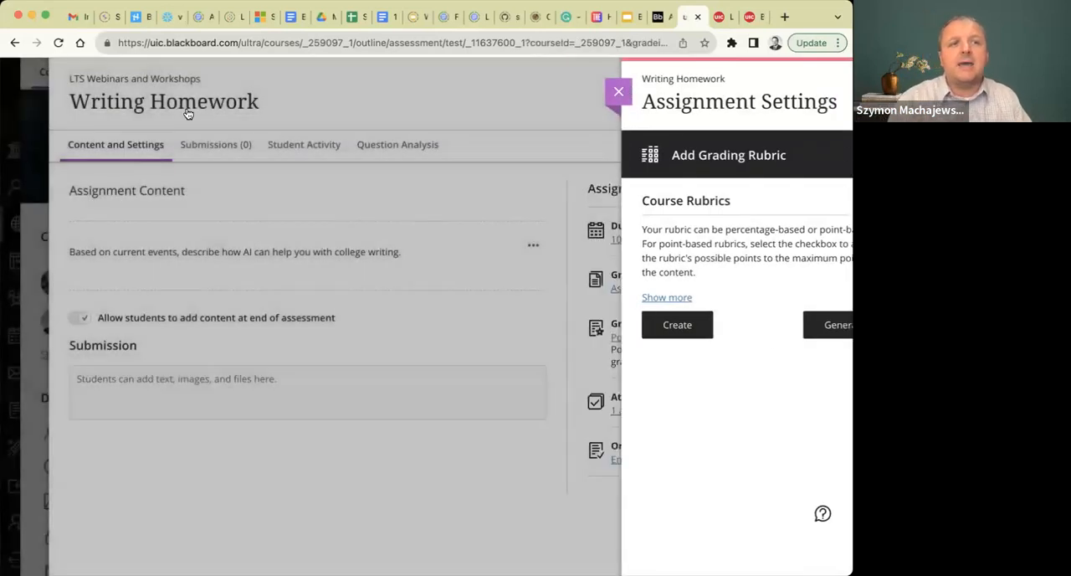
click(47, 91)
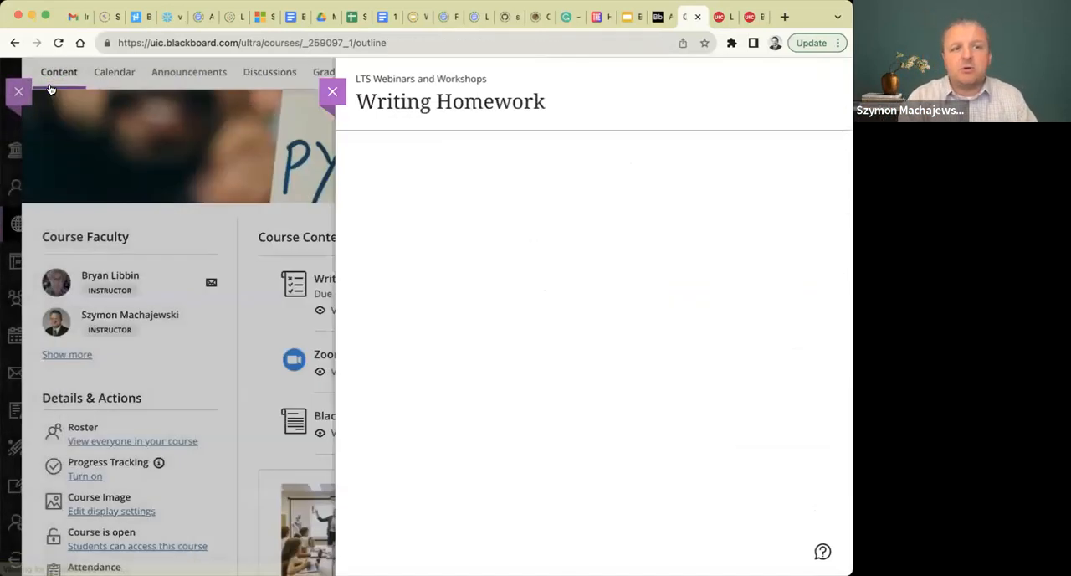